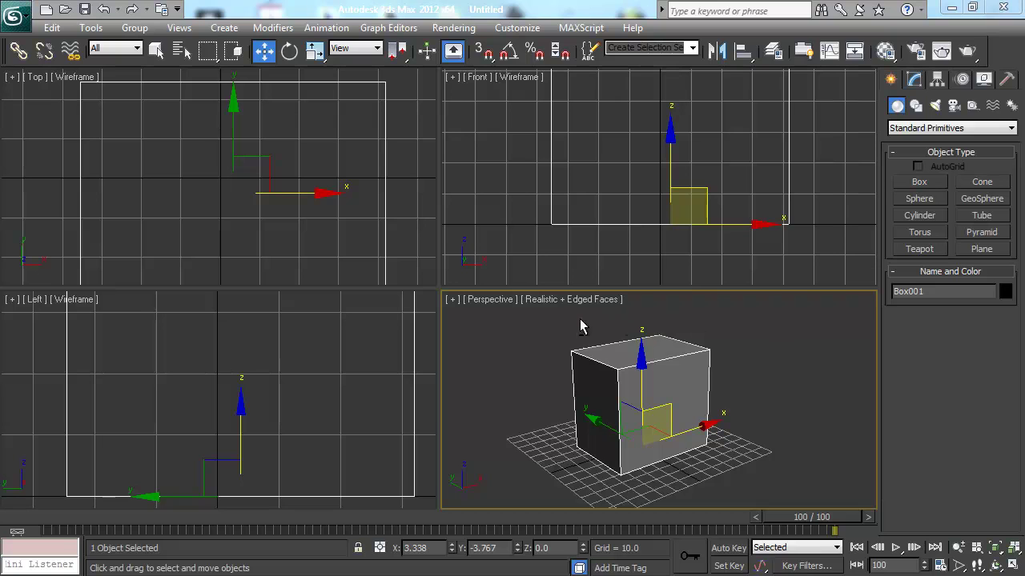
Step: Maximize the perspective view and set the box's length, width and height to 60
{"action": "middle_click_drag", "start_coordinate": [525, 328], "coordinate": [682, 325], "text": "alt"}
{"action": "key", "text": "alt+w"}
{"action": "scroll", "coordinate": [595, 270], "scroll_direction": "up", "scroll_amount": 2}
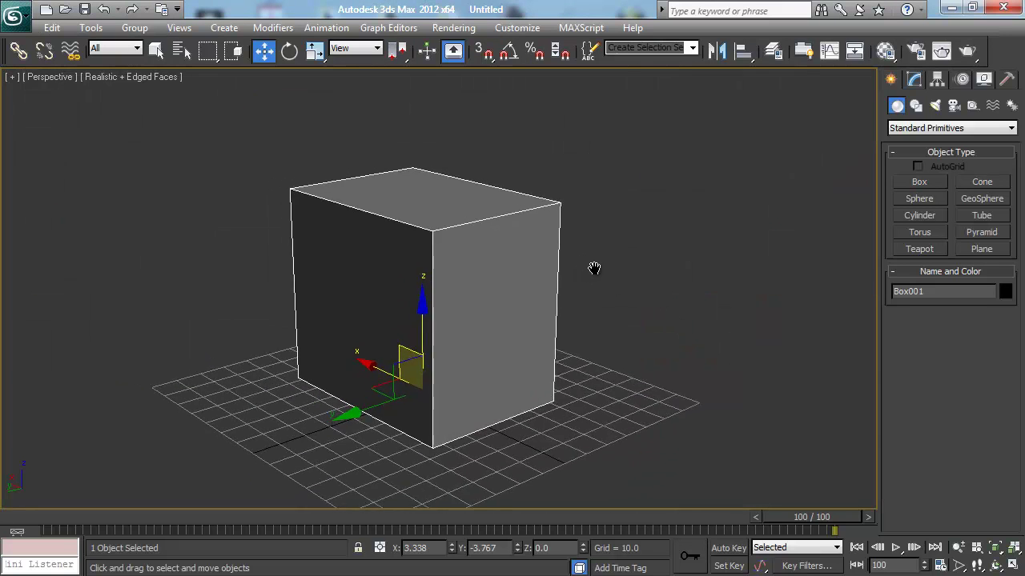
{"action": "middle_click_drag", "start_coordinate": [595, 270], "coordinate": [666, 248]}
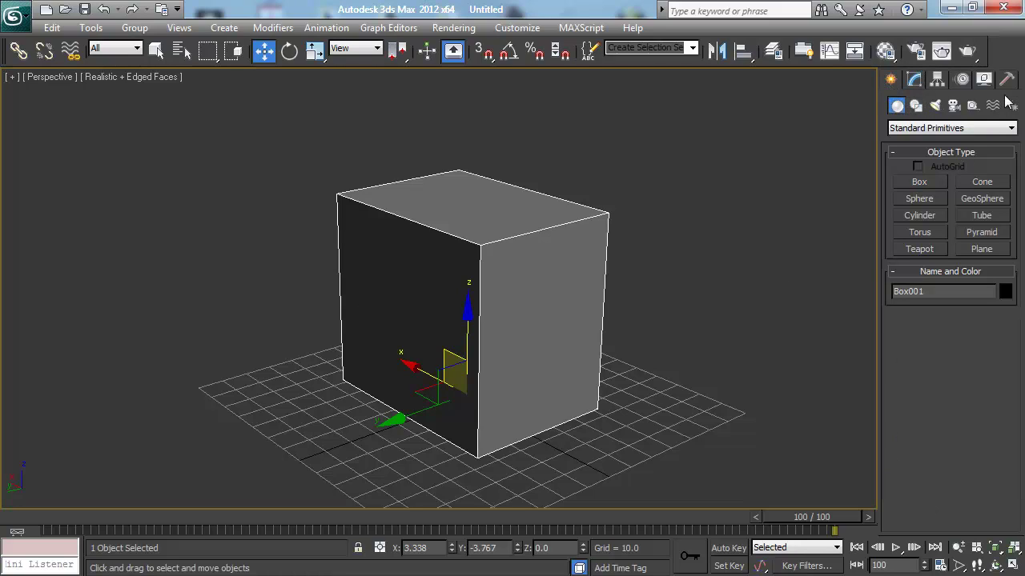
{"action": "left_click", "coordinate": [913, 79]}
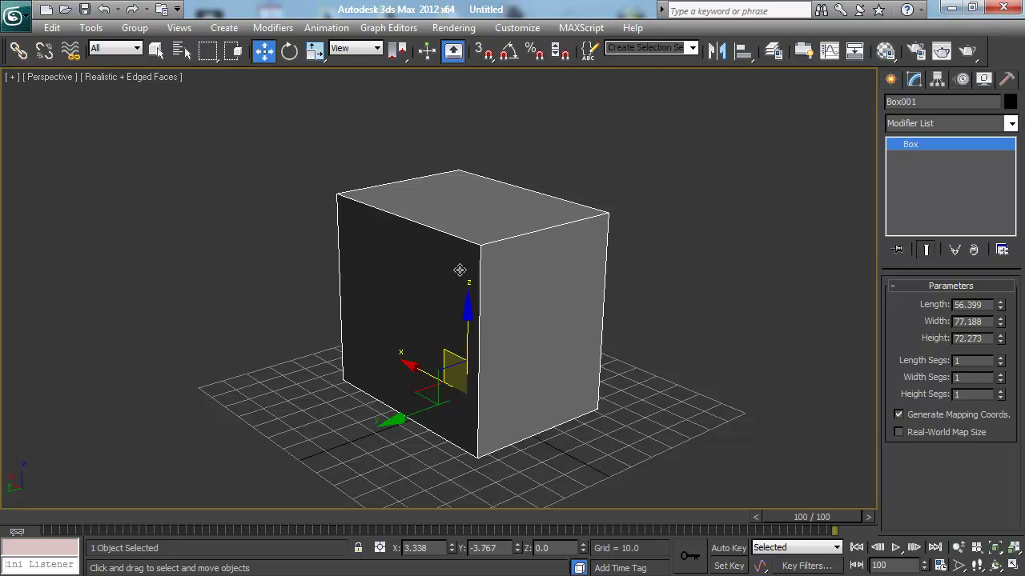
{"action": "double_click", "coordinate": [966, 309]}
{"action": "type", "text": "60"}
{"action": "key", "text": "Tab"}
{"action": "type", "text": "60"}
{"action": "key", "text": "Tab"}
{"action": "type", "text": "60"}
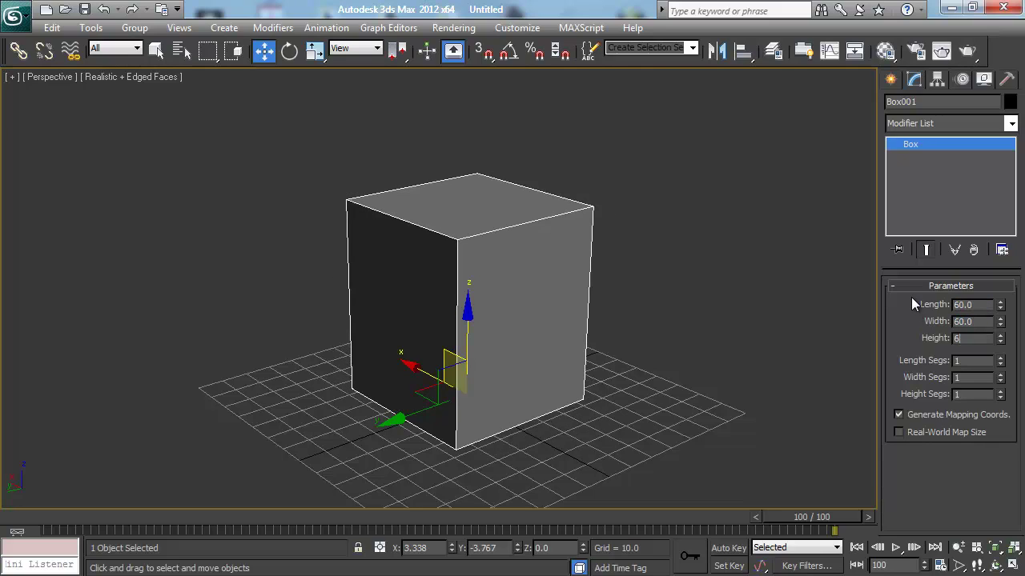
{"action": "key", "text": "Return"}
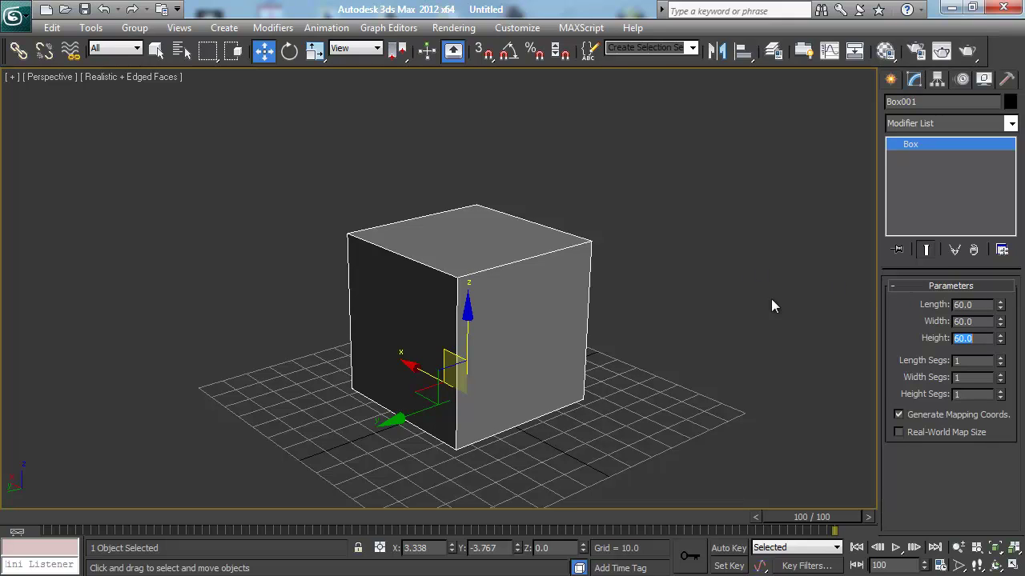
Step: Try additional length segments on the box and return the length segment count to 1
{"action": "middle_click_drag", "start_coordinate": [638, 303], "coordinate": [633, 276]}
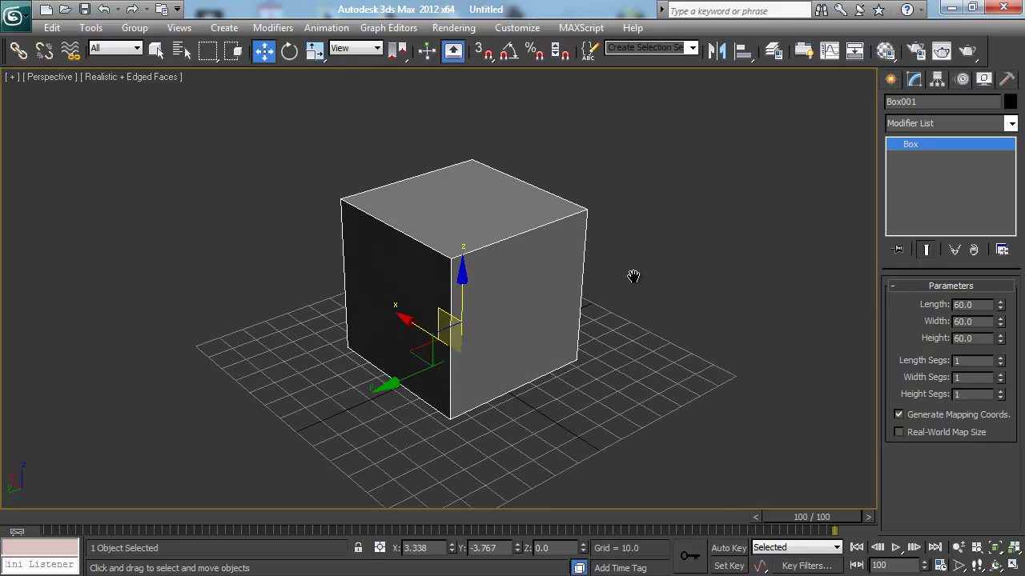
{"action": "left_click", "coordinate": [998, 360]}
{"action": "left_click", "coordinate": [1000, 360]}
{"action": "left_click", "coordinate": [1000, 359]}
{"action": "left_click", "coordinate": [1001, 364]}
{"action": "left_click", "coordinate": [1000, 363]}
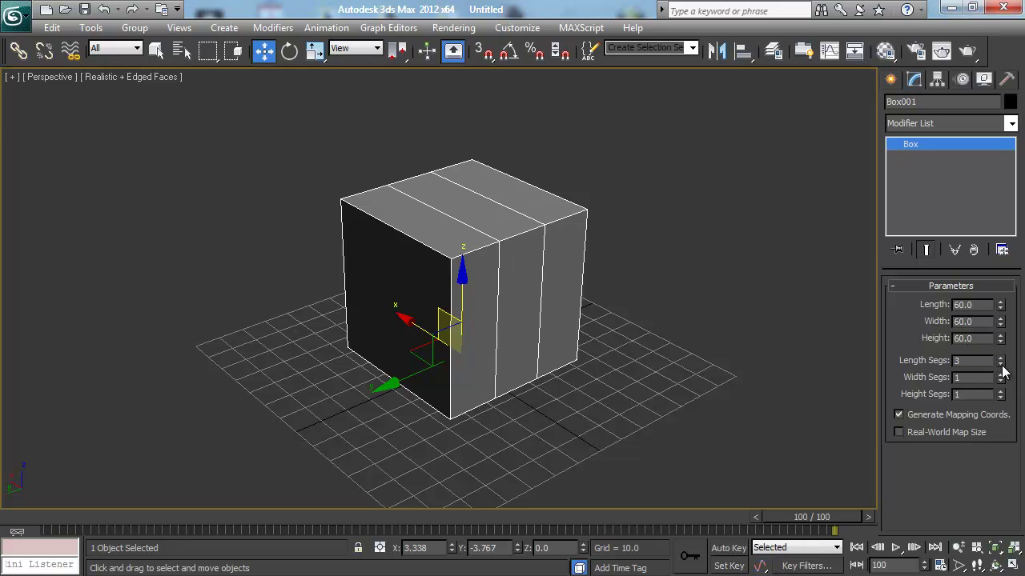
{"action": "left_click", "coordinate": [1000, 363]}
Step: Try additional width segments on the box and return the width segment count to 1
{"action": "left_click", "coordinate": [1000, 374]}
{"action": "left_click", "coordinate": [1001, 375]}
{"action": "left_click", "coordinate": [1001, 375]}
{"action": "left_click", "coordinate": [1001, 382]}
{"action": "left_click", "coordinate": [1001, 381]}
{"action": "left_click", "coordinate": [1001, 381]}
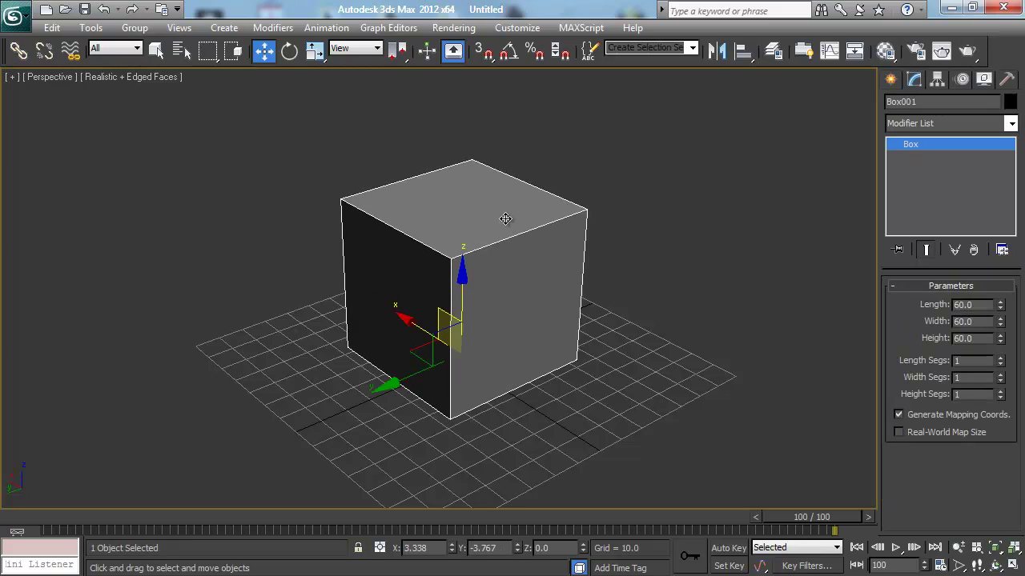
Step: Convert the box to an Editable Poly and look over its list of sub-object levels
{"action": "right_click", "coordinate": [477, 216]}
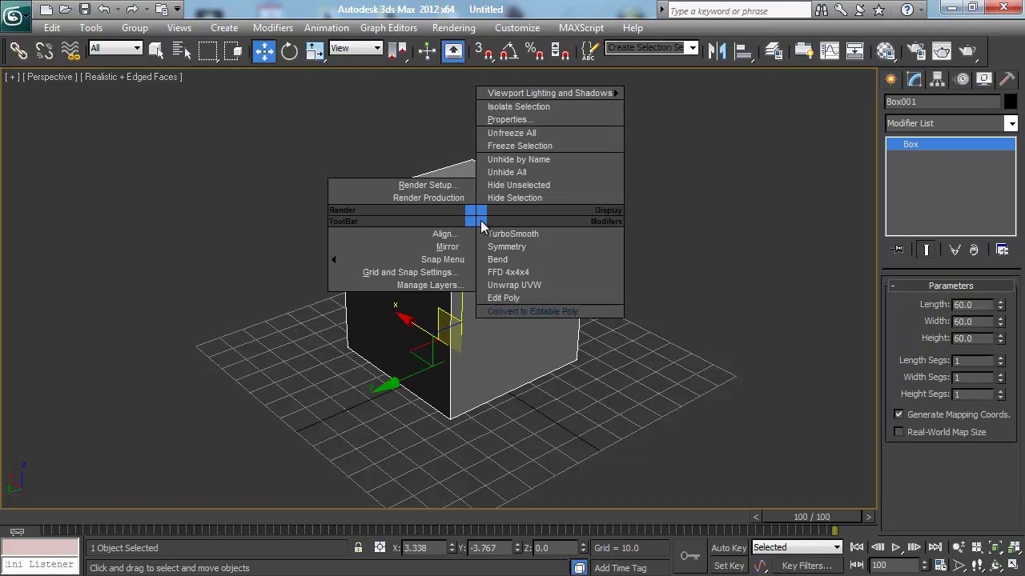
{"action": "left_click", "coordinate": [525, 310]}
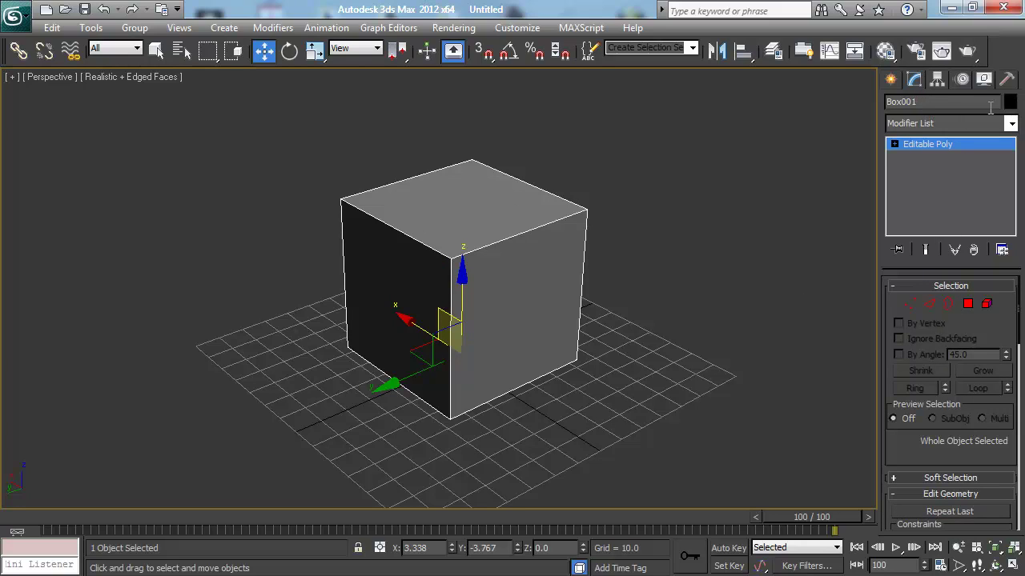
{"action": "left_click", "coordinate": [1012, 124]}
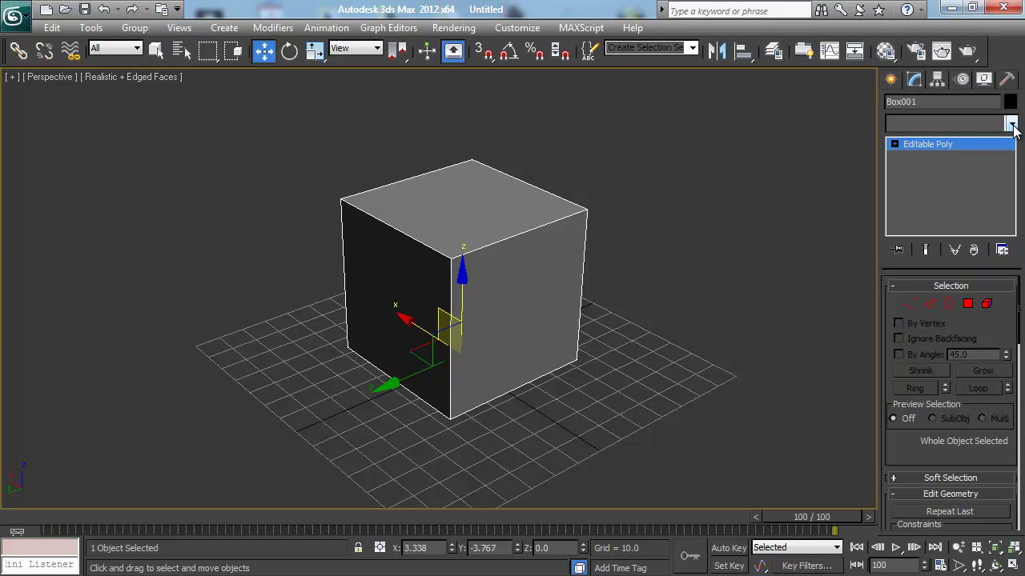
{"action": "left_click", "coordinate": [1012, 125]}
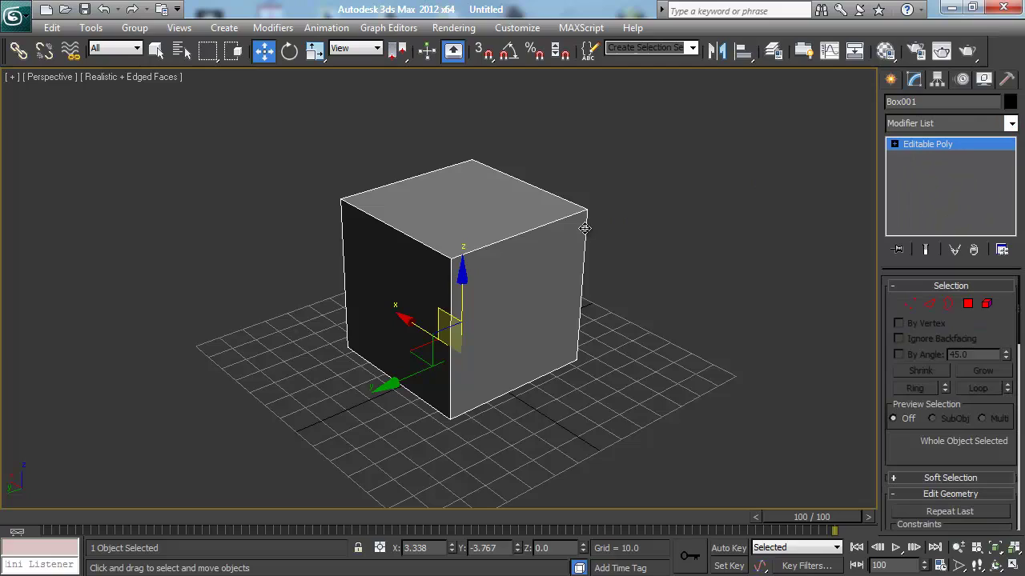
{"action": "left_click", "coordinate": [895, 144]}
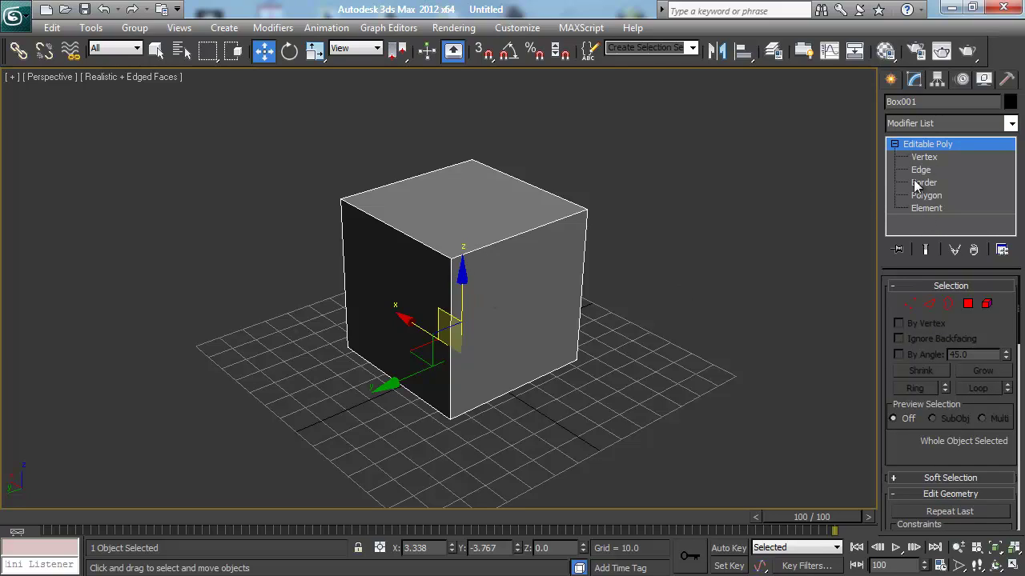
{"action": "left_click", "coordinate": [894, 145]}
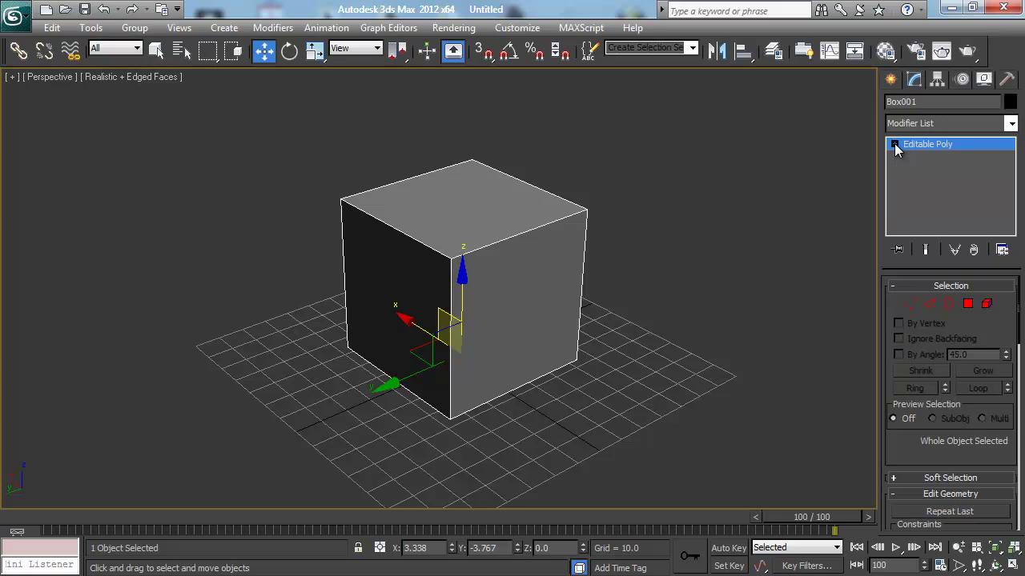
Step: At vertex level, try moving the box's nearest top corner vertex vertically, and cancel the move
{"action": "left_click", "coordinate": [910, 305]}
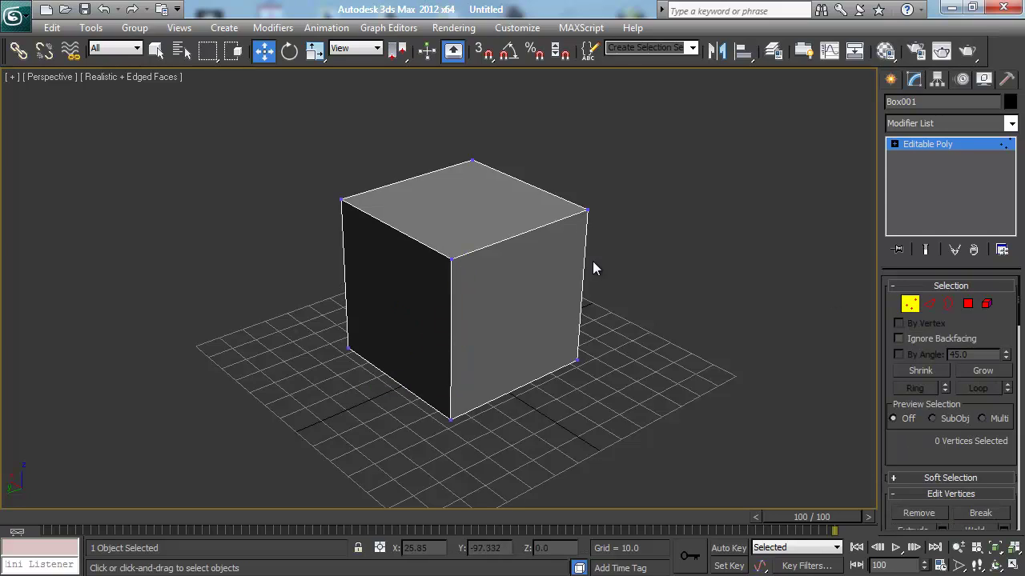
{"action": "left_click", "coordinate": [587, 210]}
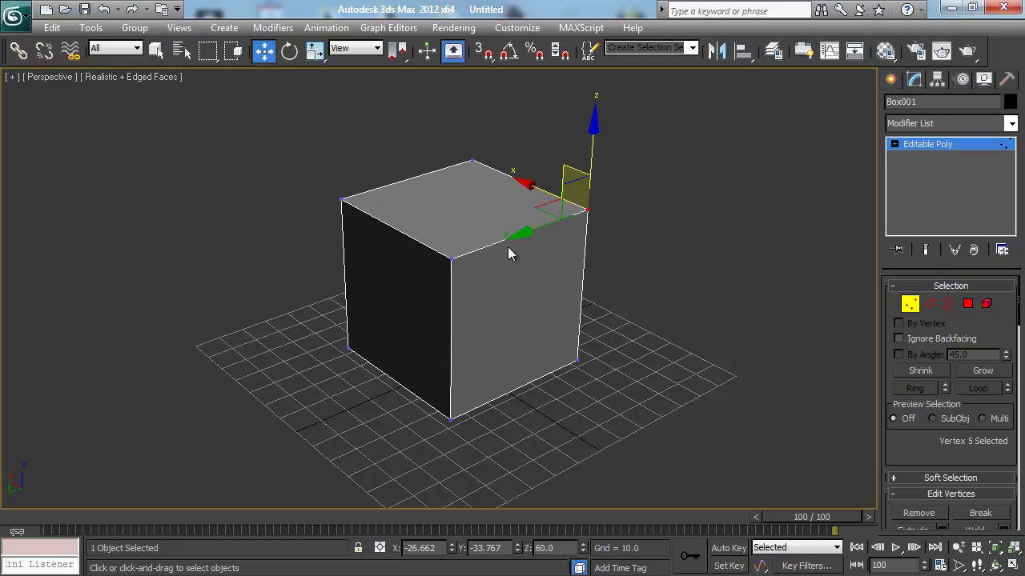
{"action": "left_click", "coordinate": [452, 259]}
{"action": "left_click_drag", "start_coordinate": [452, 191], "coordinate": [437, 261]}
{"action": "right_click", "coordinate": [437, 260]}
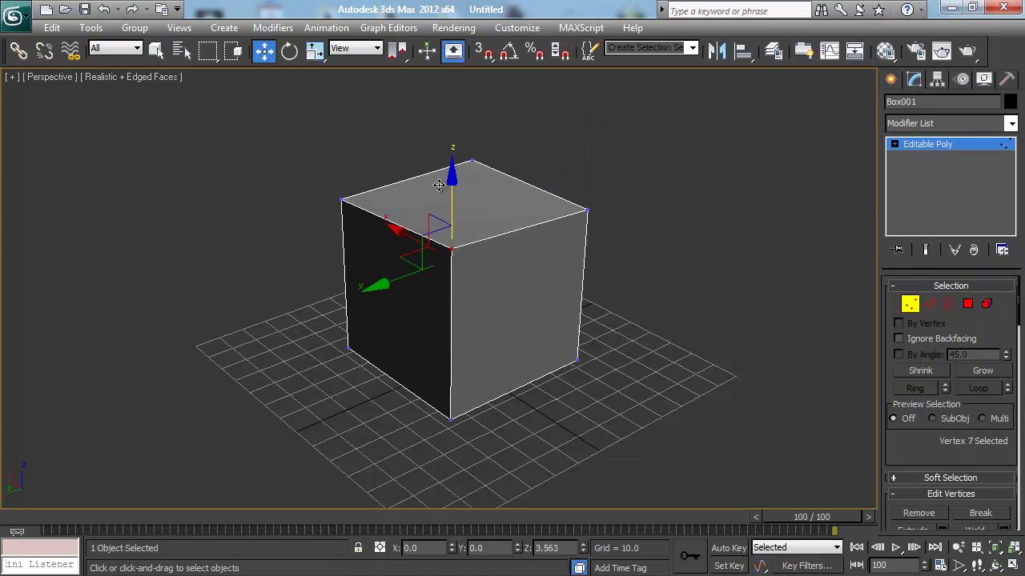
{"action": "left_click", "coordinate": [521, 222]}
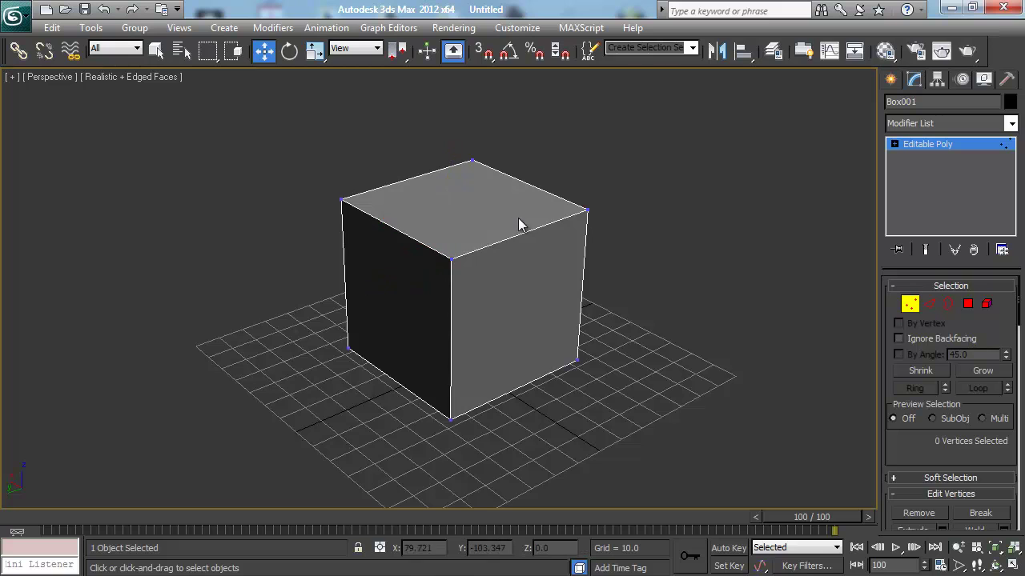
Step: Select the four top vertices, try scaling them inward to about 66%, and undo the change
{"action": "middle_click_drag", "start_coordinate": [489, 277], "coordinate": [464, 279], "text": "alt"}
{"action": "left_click_drag", "start_coordinate": [316, 188], "coordinate": [626, 269]}
{"action": "middle_click_drag", "start_coordinate": [610, 293], "coordinate": [568, 308], "text": "alt"}
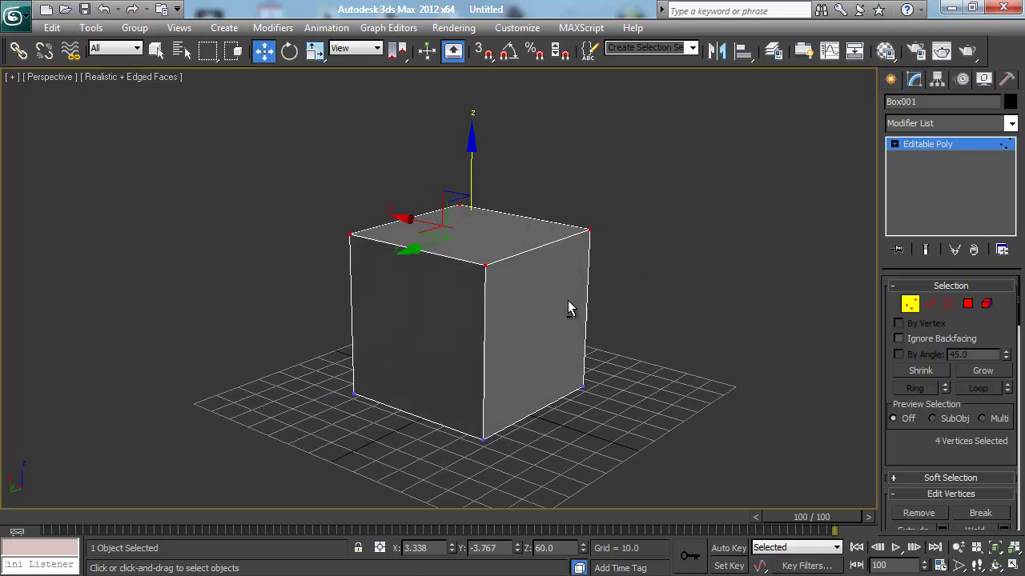
{"action": "left_click_drag", "start_coordinate": [472, 158], "coordinate": [481, 264]}
{"action": "key", "text": "e"}
{"action": "key", "text": "r"}
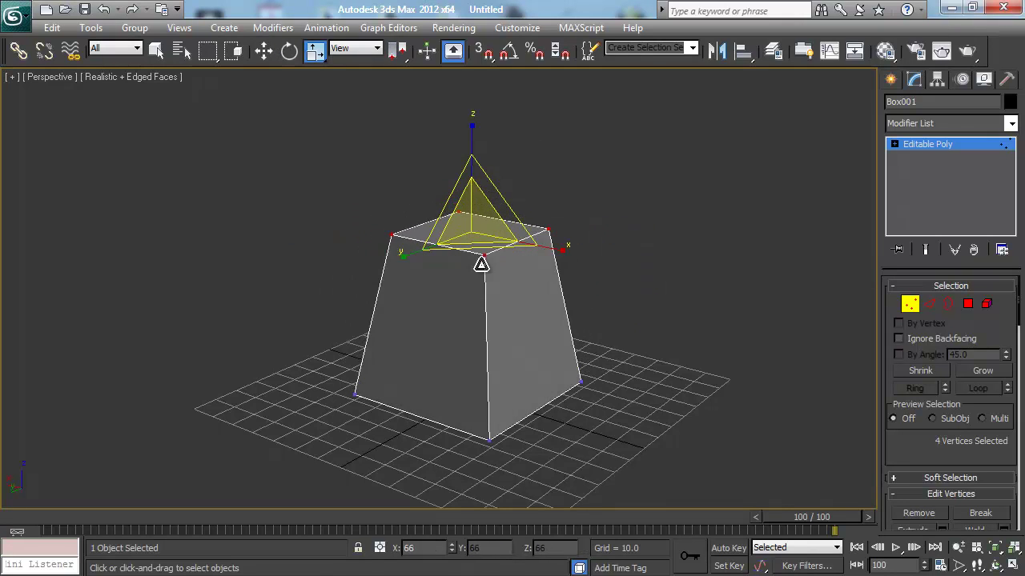
{"action": "key", "text": "ctrl+z"}
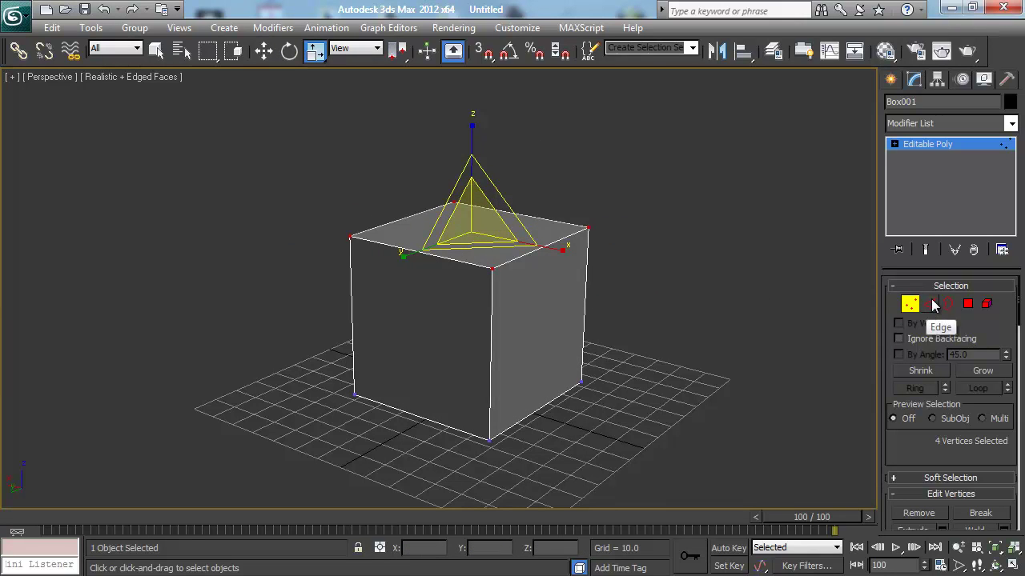
Step: At edge level, try lowering the top edge on the negative X side by about 10.8 units, and undo the move
{"action": "left_click", "coordinate": [927, 304]}
{"action": "left_click", "coordinate": [525, 257]}
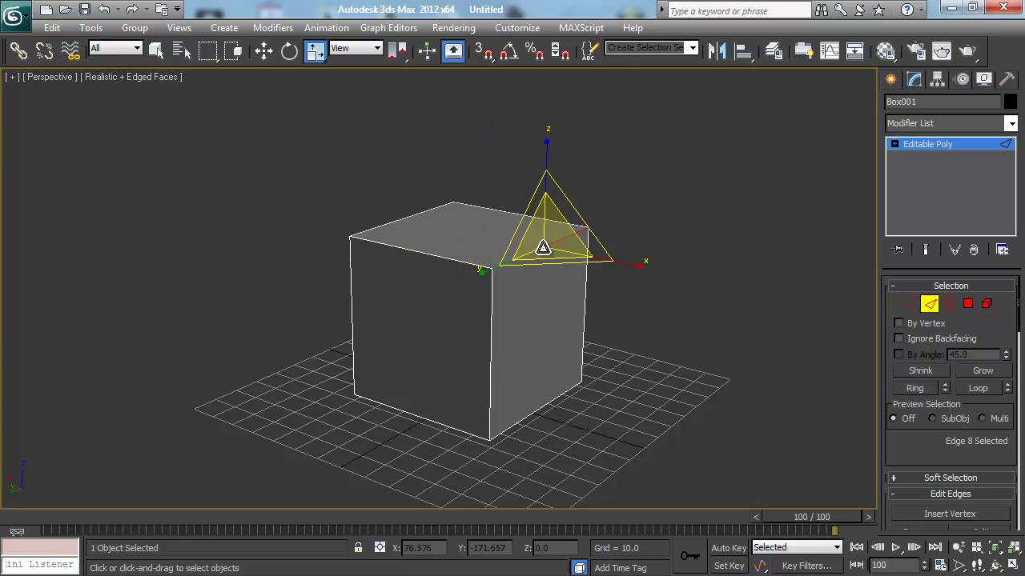
{"action": "key", "text": "w"}
{"action": "left_click_drag", "start_coordinate": [544, 195], "coordinate": [545, 255]}
{"action": "key", "text": "ctrl+z"}
{"action": "key", "text": "ctrl+y"}
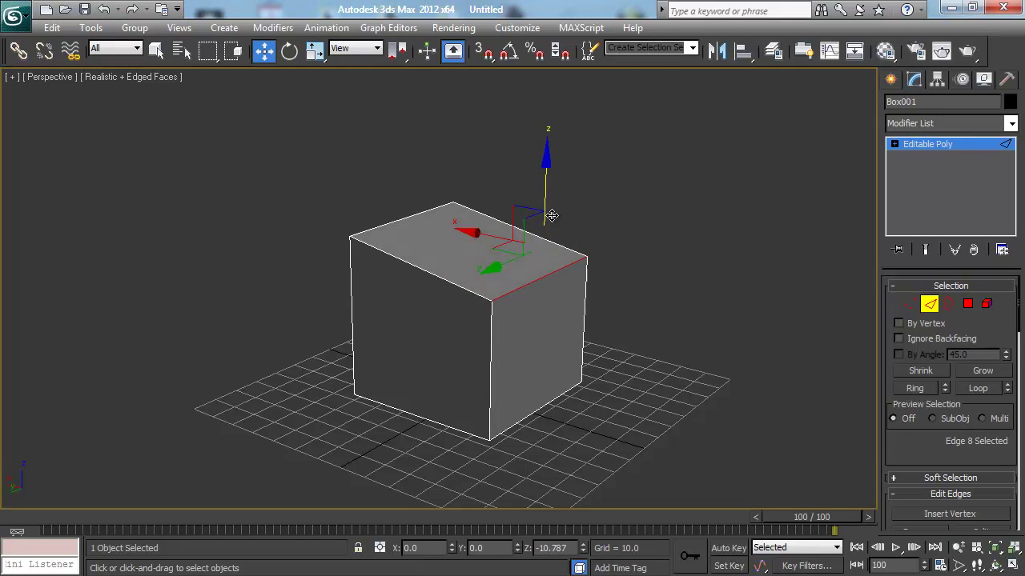
{"action": "key", "text": "ctrl+z"}
Step: Ring-select the four edges parallel to the selected top edge, try scaling them, and undo the scaling
{"action": "key", "text": "e"}
{"action": "key", "text": "r"}
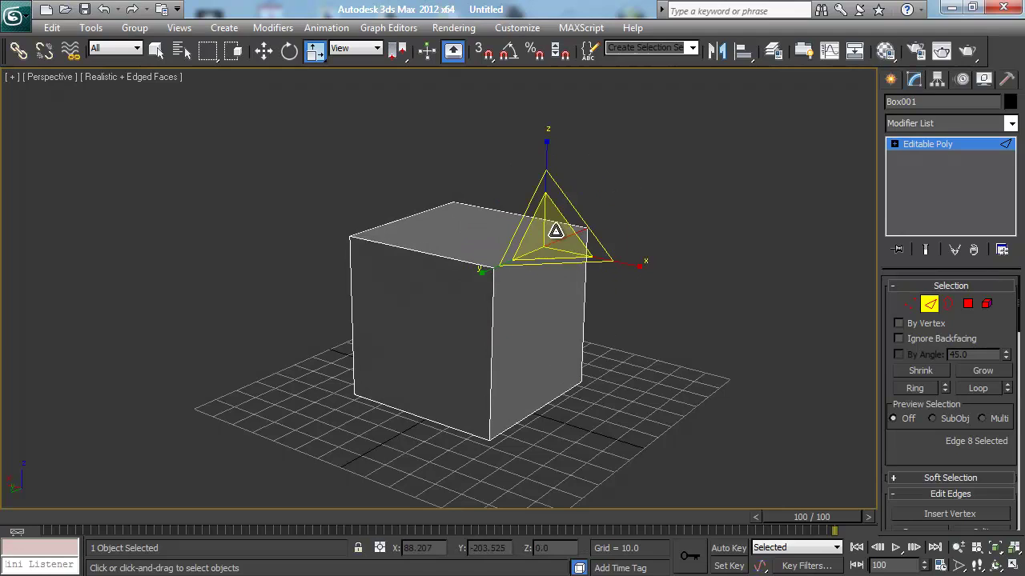
{"action": "key", "text": "e"}
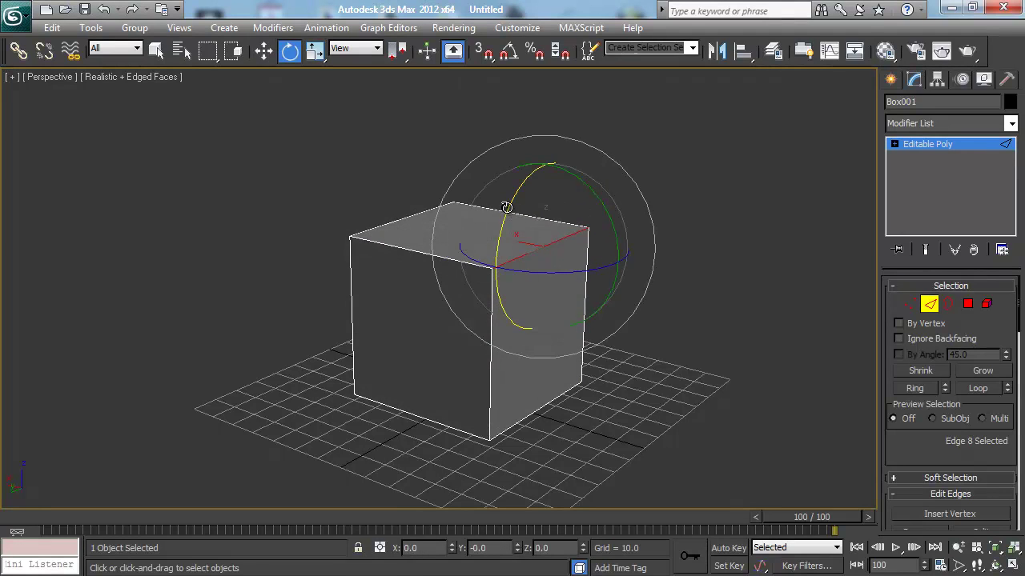
{"action": "key", "text": "w"}
{"action": "key", "text": "alt+r"}
{"action": "key", "text": "e"}
{"action": "key", "text": "r"}
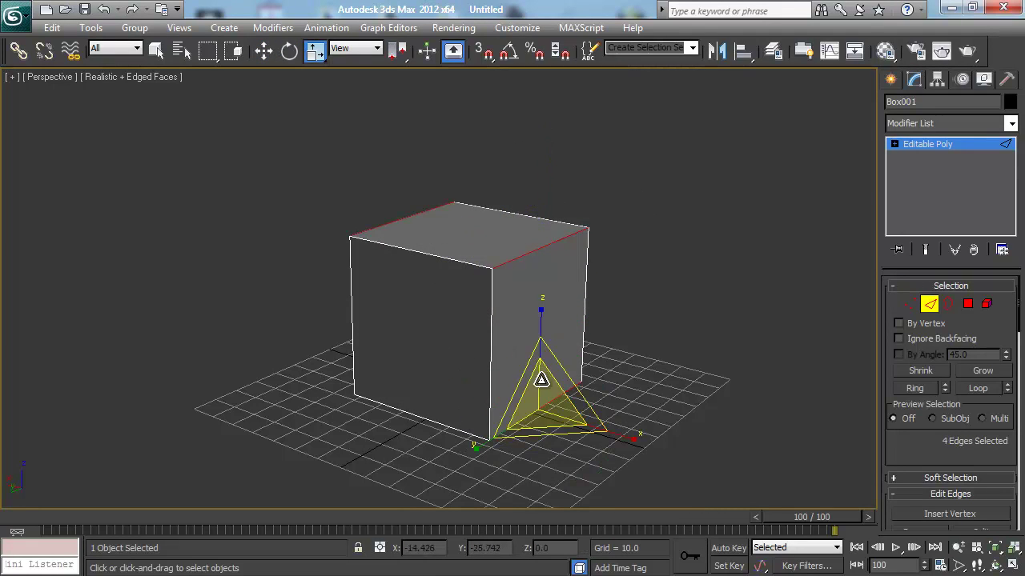
{"action": "left_click_drag", "start_coordinate": [536, 377], "coordinate": [569, 306]}
{"action": "key", "text": "ctrl+z"}
Step: Try rotating the four ring-selected edges and undo the rotation
{"action": "key", "text": "e"}
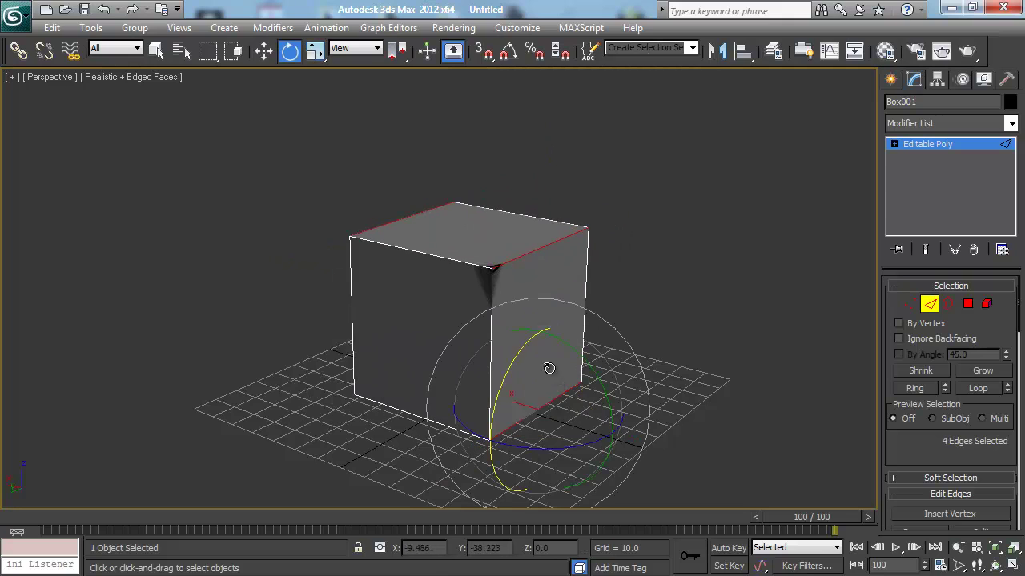
{"action": "left_click_drag", "start_coordinate": [521, 349], "coordinate": [530, 319]}
{"action": "key", "text": "ctrl+z"}
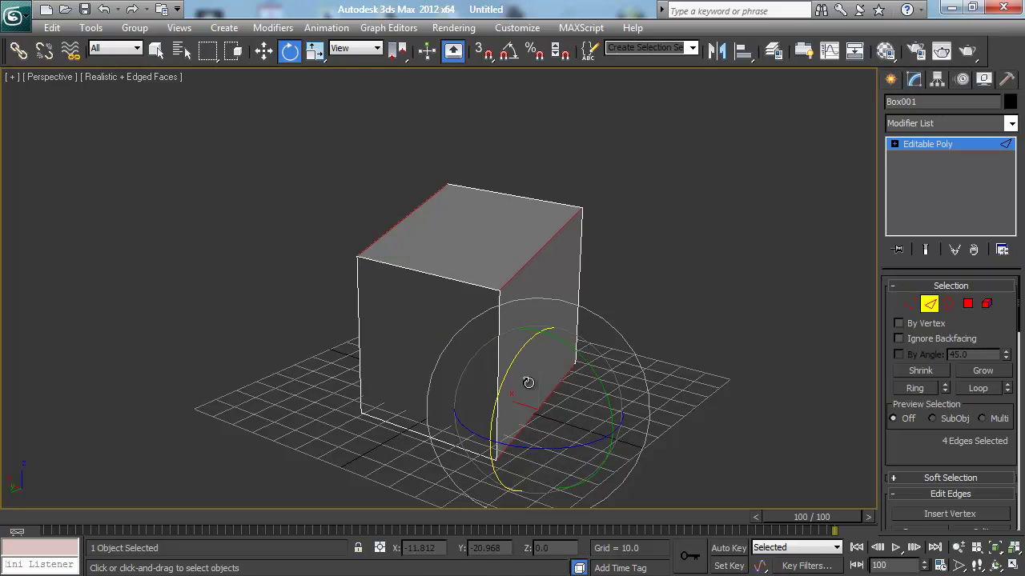
{"action": "key", "text": "w"}
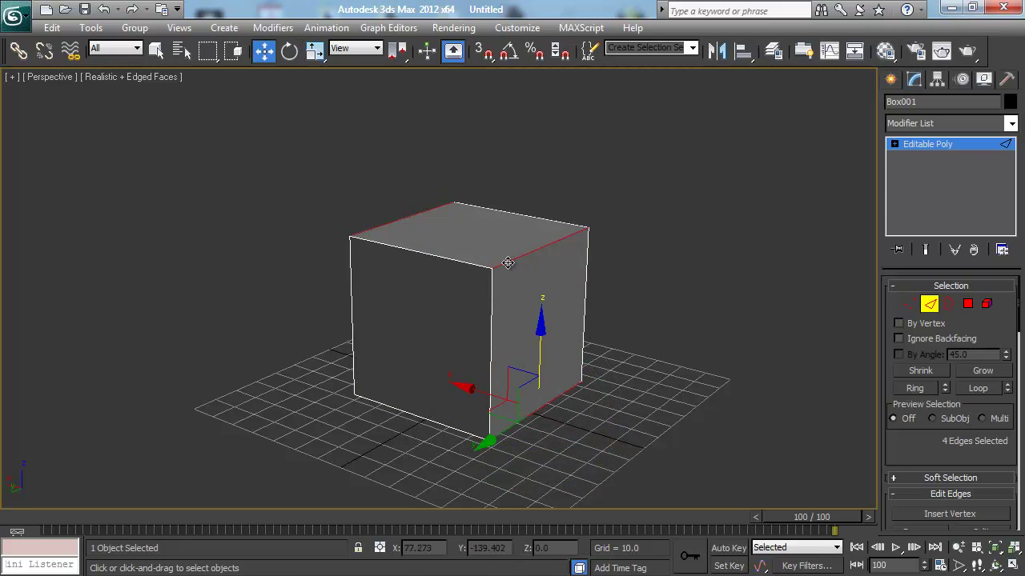
Step: Switch to border level and try to select a border on the closed box
{"action": "left_click", "coordinate": [948, 307]}
{"action": "middle_click_drag", "start_coordinate": [596, 280], "coordinate": [622, 275], "text": "alt"}
{"action": "left_click", "coordinate": [624, 278]}
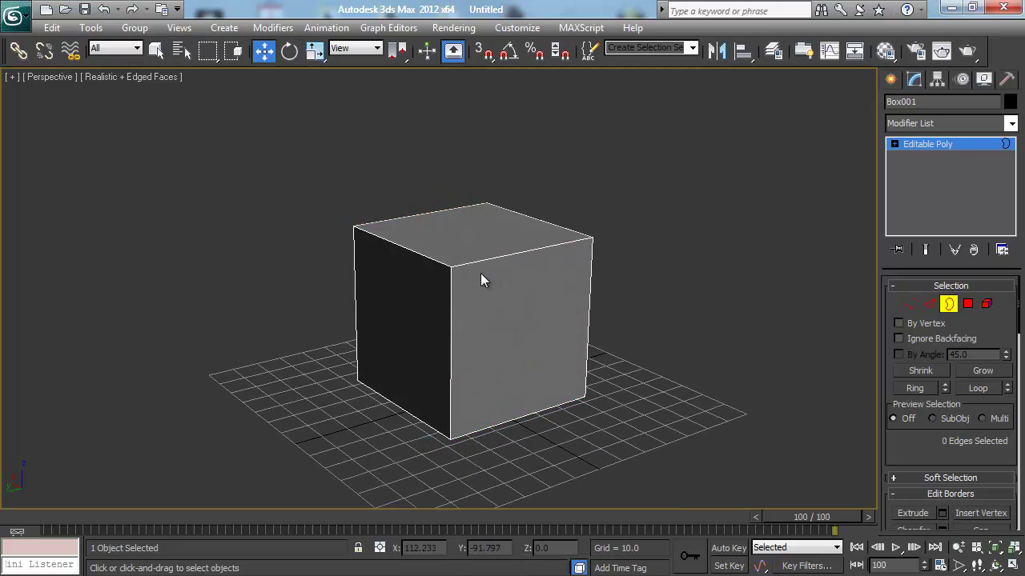
{"action": "left_click_drag", "start_coordinate": [507, 371], "coordinate": [699, 471]}
{"action": "left_click_drag", "start_coordinate": [279, 157], "coordinate": [540, 423]}
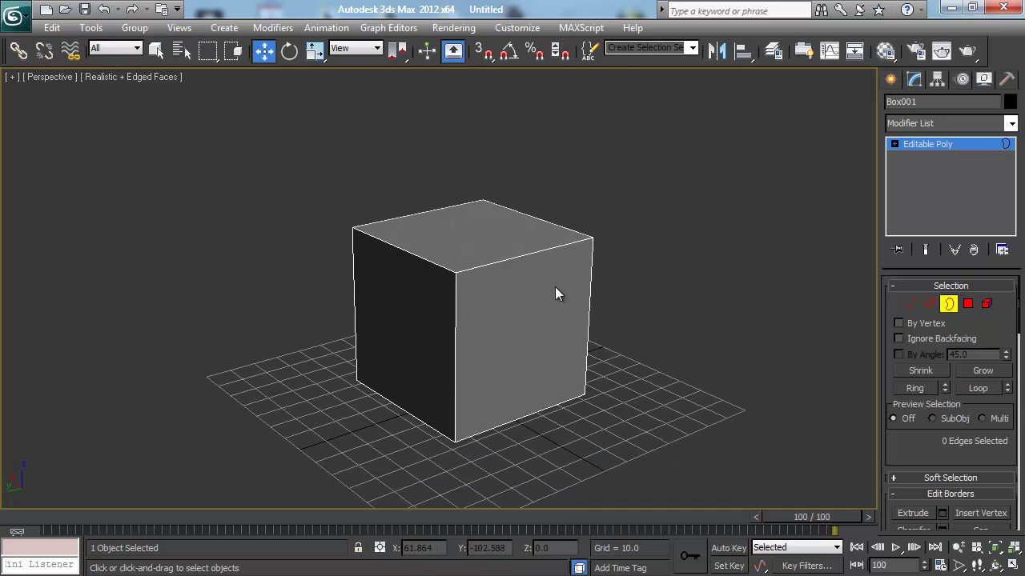
{"action": "mouse_move", "coordinate": [479, 296]}
{"action": "middle_mouse_down", "text": "alt"}
{"action": "mouse_move", "coordinate": [457, 289]}
{"action": "mouse_move", "coordinate": [472, 294]}
{"action": "middle_mouse_up", "text": "alt"}
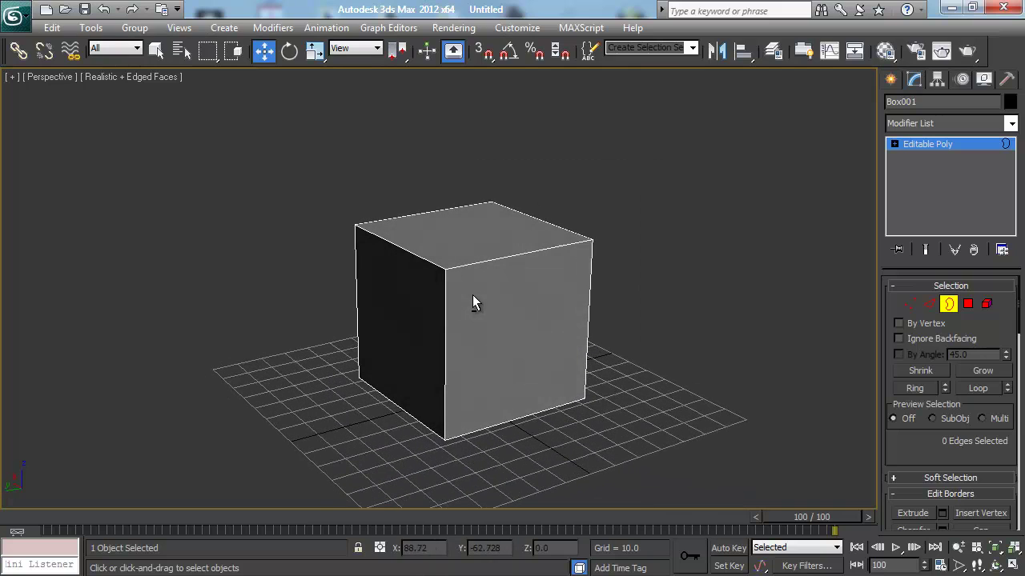
Step: At polygon level, try a slight scale of the top polygon and select the polygon on the box's negative X side
{"action": "left_click", "coordinate": [968, 305]}
{"action": "left_click", "coordinate": [538, 280]}
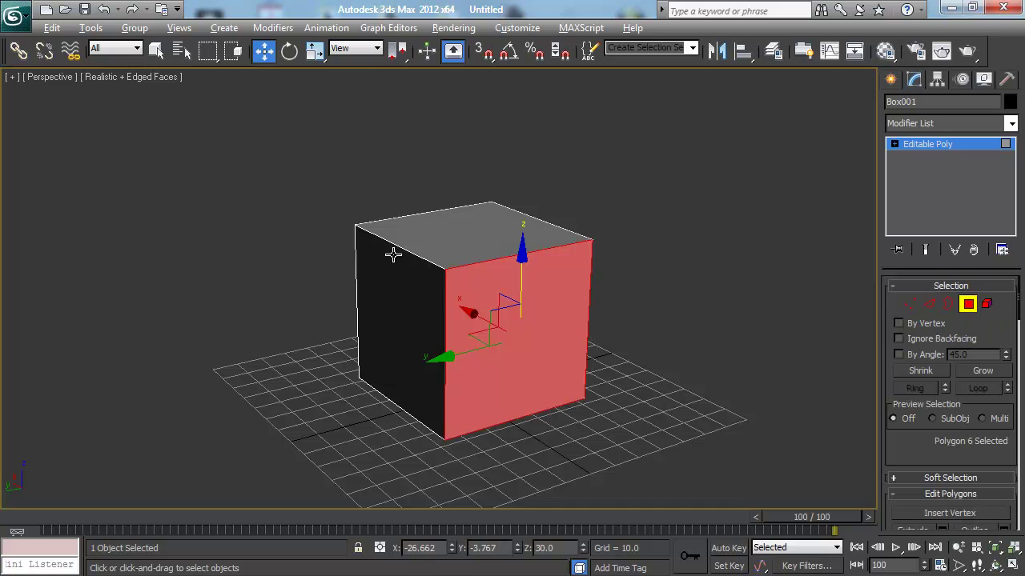
{"action": "mouse_move", "coordinate": [393, 253]}
{"action": "middle_mouse_down", "text": "alt"}
{"action": "mouse_move", "coordinate": [407, 242]}
{"action": "mouse_move", "coordinate": [383, 244]}
{"action": "middle_mouse_up", "text": "alt"}
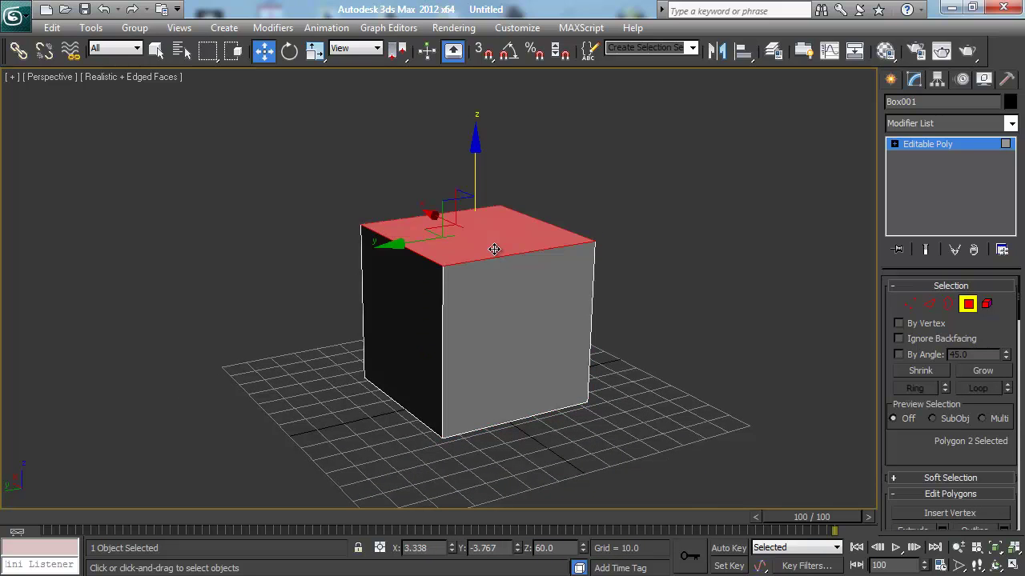
{"action": "key", "text": "r"}
{"action": "mouse_move", "coordinate": [471, 215]}
{"action": "left_mouse_down"}
{"action": "mouse_move", "coordinate": [464, 259]}
{"action": "mouse_move", "coordinate": [465, 201]}
{"action": "mouse_move", "coordinate": [468, 216]}
{"action": "left_mouse_up"}
{"action": "left_click", "coordinate": [420, 322]}
{"action": "left_click", "coordinate": [530, 314]}
{"action": "key", "text": "w"}
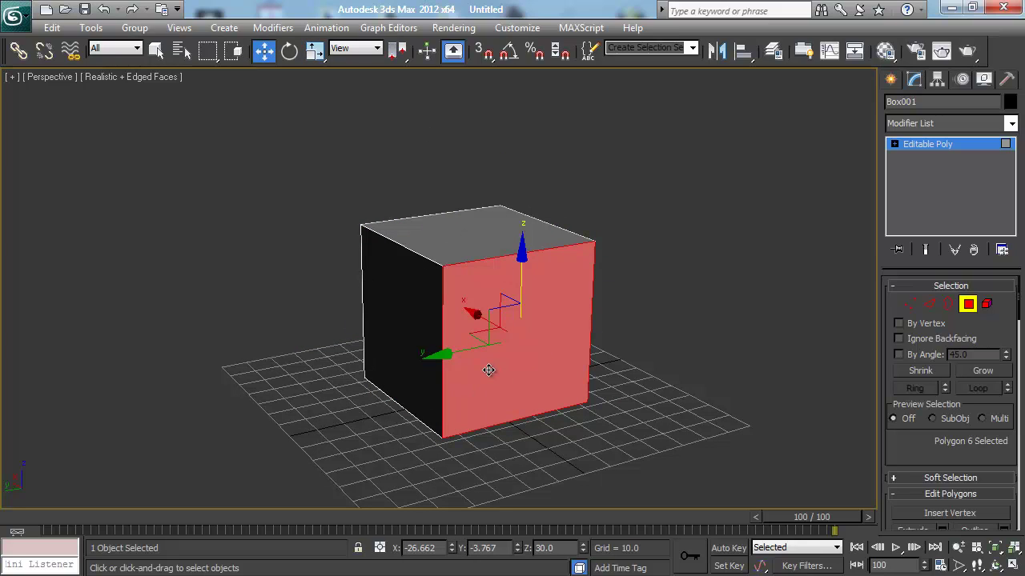
Step: Add the top polygon, the adjacent dark side polygon and the bottom polygon to the polygon selection
{"action": "left_click", "coordinate": [470, 238], "text": "ctrl"}
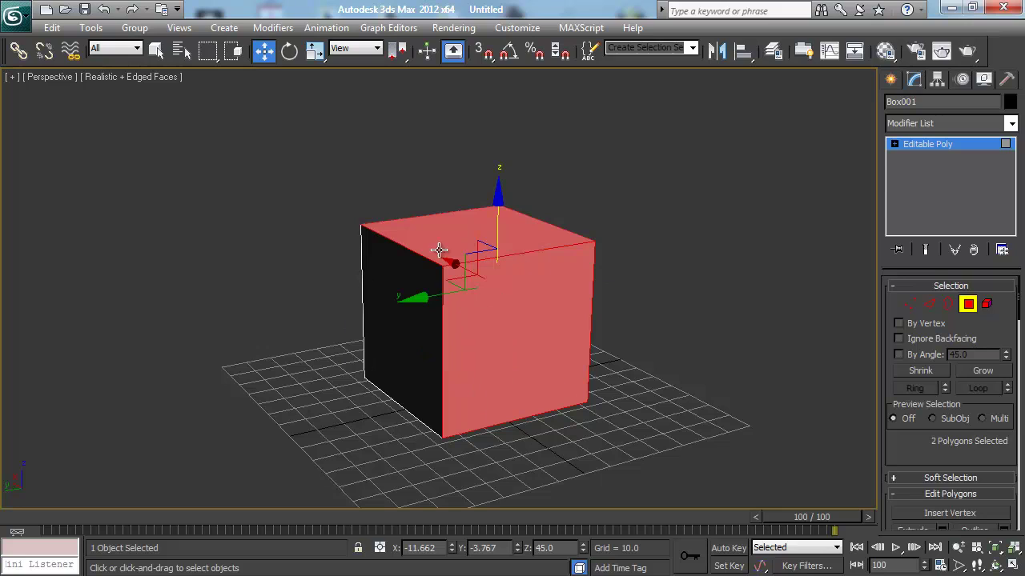
{"action": "left_click", "coordinate": [391, 266], "text": "ctrl"}
{"action": "middle_click_drag", "start_coordinate": [437, 380], "coordinate": [451, 289], "text": "alt"}
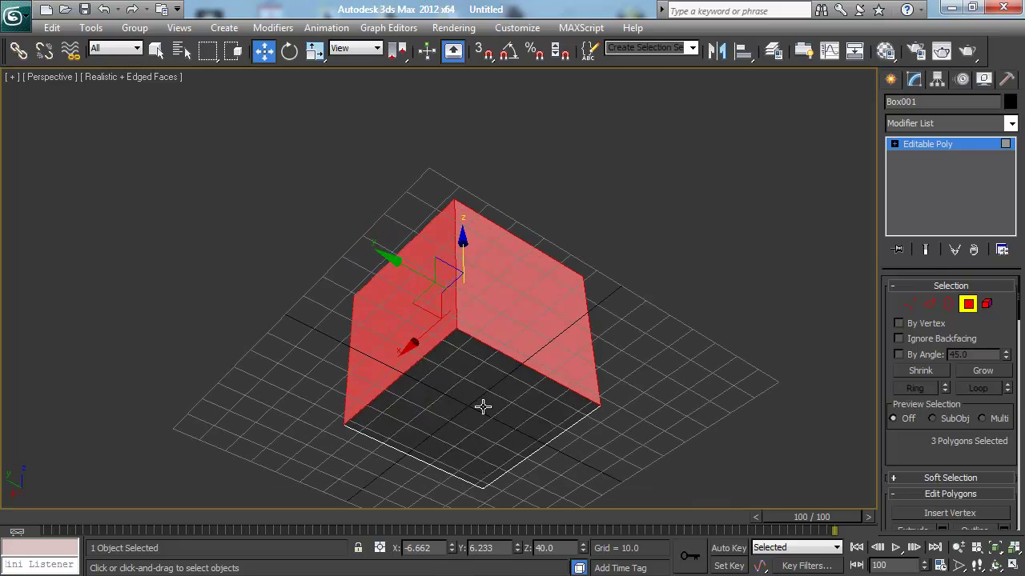
{"action": "left_click", "coordinate": [483, 406], "text": "ctrl"}
{"action": "middle_click_drag", "start_coordinate": [546, 264], "coordinate": [545, 359], "text": "alt"}
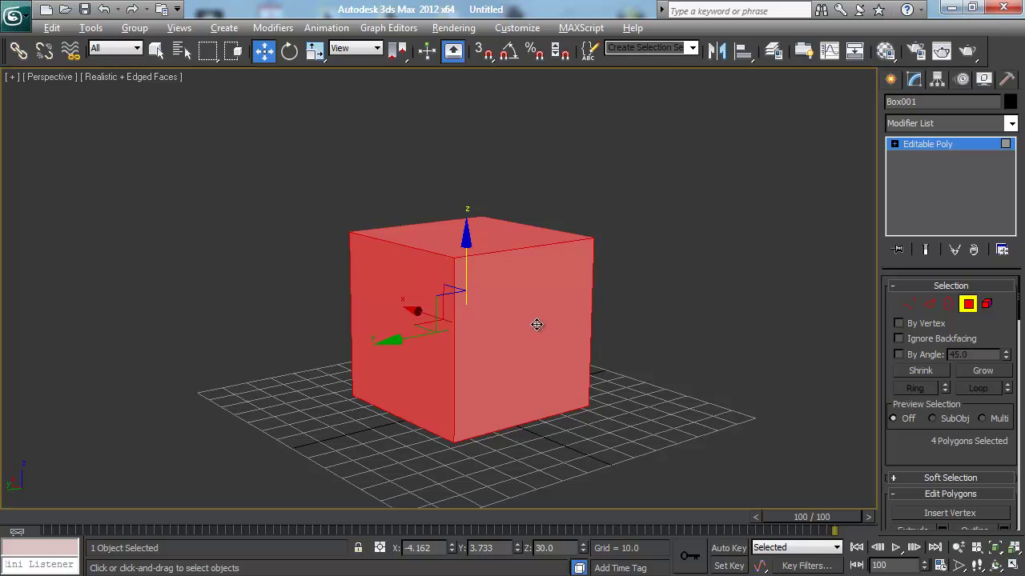
Step: Remove the side, top and bottom polygons from the selection until no polygon of the box is selected
{"action": "left_click", "coordinate": [535, 324], "text": "alt"}
{"action": "left_click", "coordinate": [389, 263], "text": "alt"}
{"action": "left_click", "coordinate": [480, 238], "text": "alt"}
{"action": "middle_click_drag", "start_coordinate": [480, 238], "coordinate": [499, 293], "text": "alt"}
{"action": "left_click", "coordinate": [501, 384]}
{"action": "middle_click_drag", "start_coordinate": [501, 384], "coordinate": [512, 329], "text": "alt"}
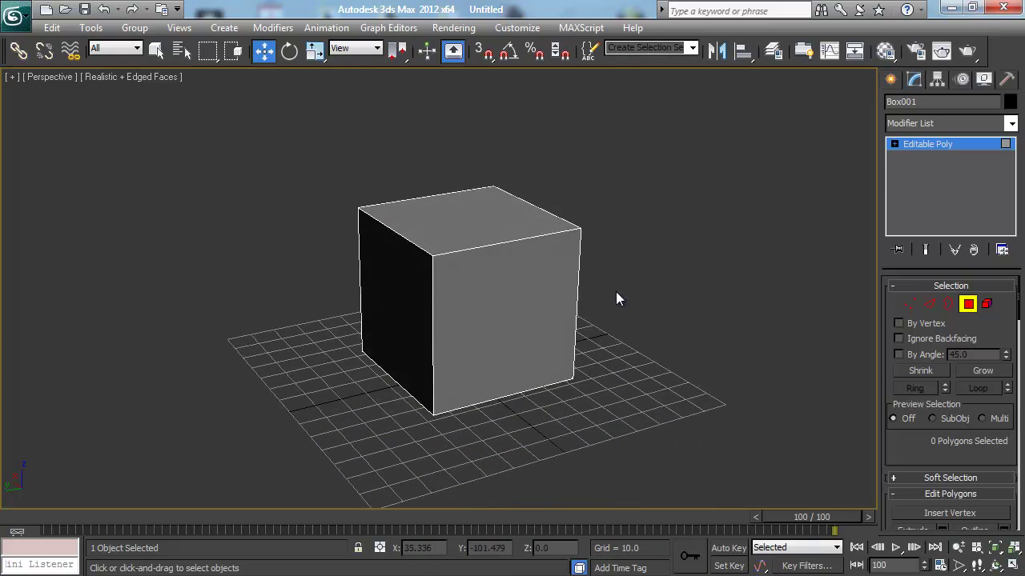
Step: Switch to element level and select the whole box element
{"action": "left_click", "coordinate": [987, 304]}
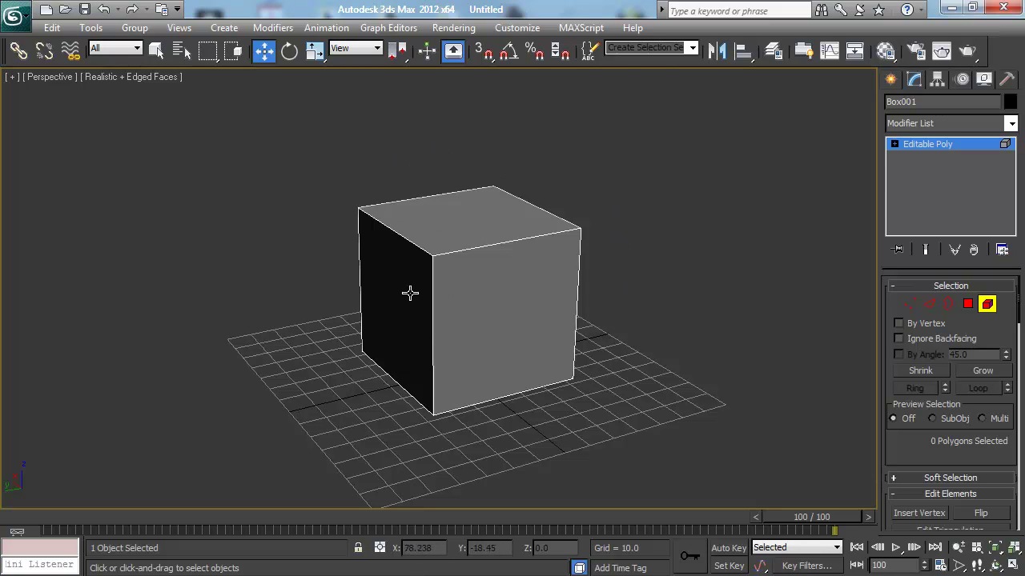
{"action": "middle_click_drag", "start_coordinate": [491, 313], "coordinate": [532, 312], "text": "alt"}
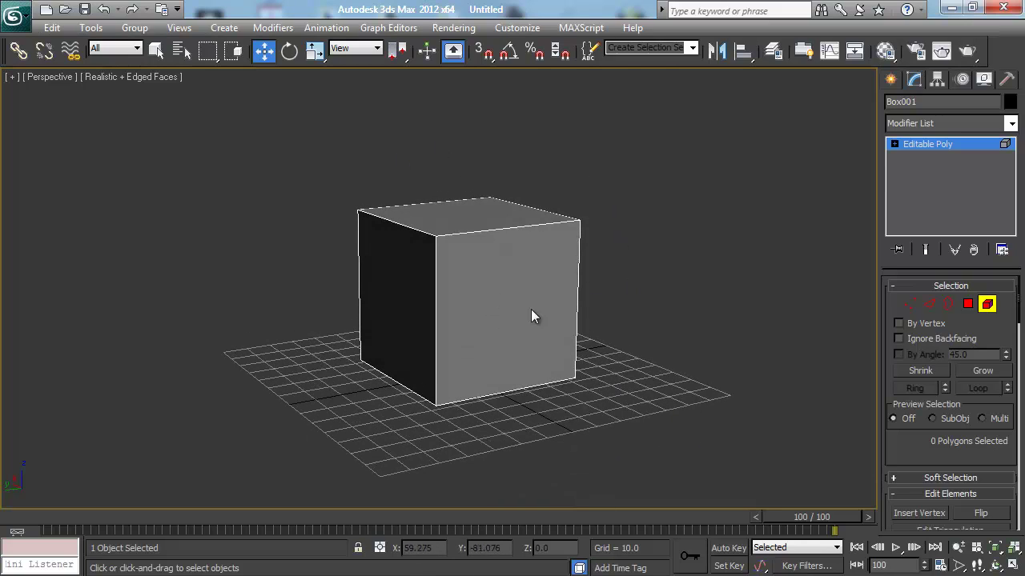
{"action": "key", "text": "ctrl+a"}
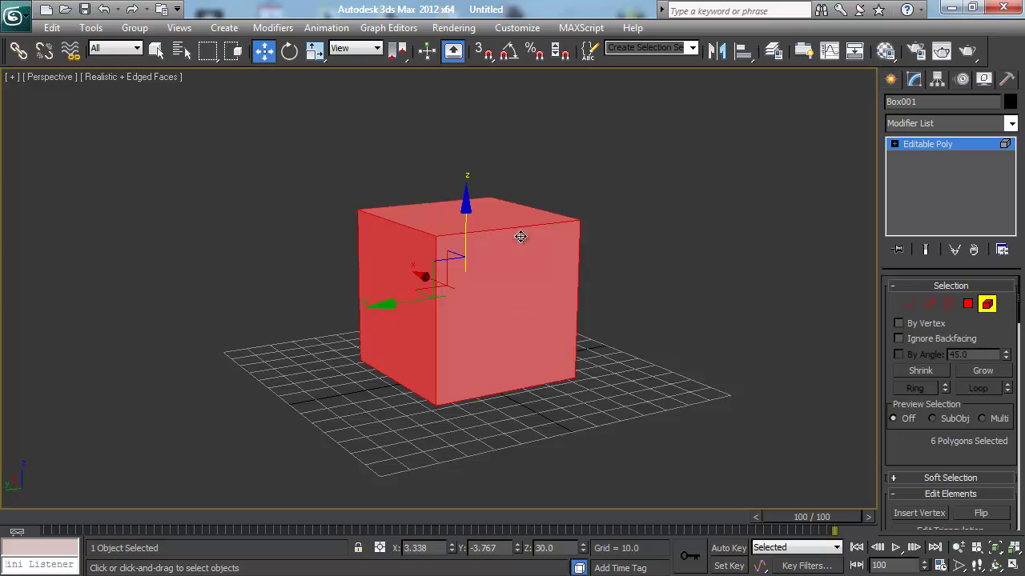
{"action": "middle_click_drag", "start_coordinate": [522, 233], "coordinate": [567, 350], "text": "alt"}
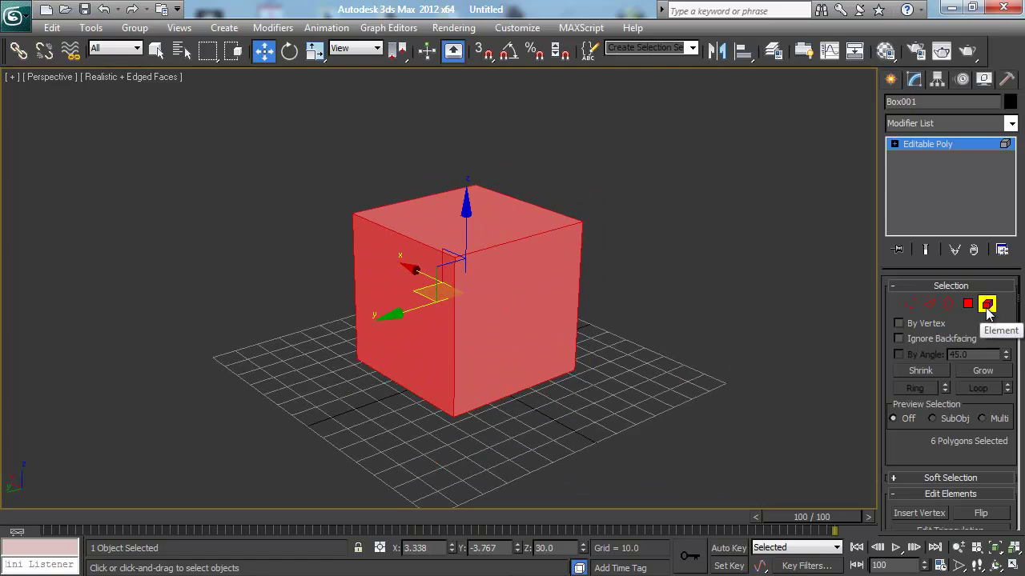
Step: At edge level, move the top edge on the box's negative X side inward to about X -9.7, Y -0.4, and return to object level
{"action": "left_click", "coordinate": [929, 304]}
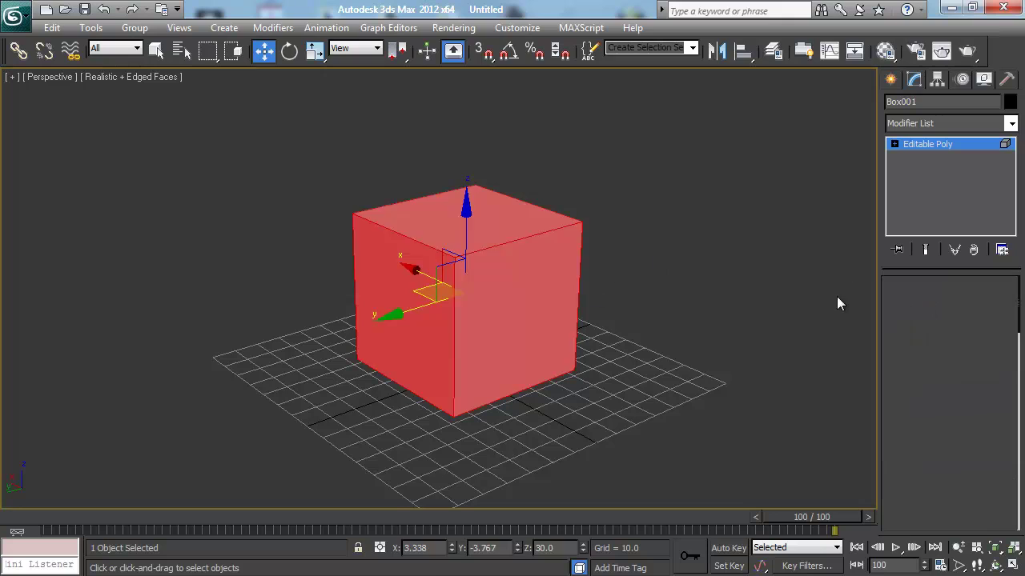
{"action": "left_click", "coordinate": [538, 231]}
{"action": "left_click_drag", "start_coordinate": [485, 237], "coordinate": [441, 227]}
{"action": "left_click", "coordinate": [912, 305]}
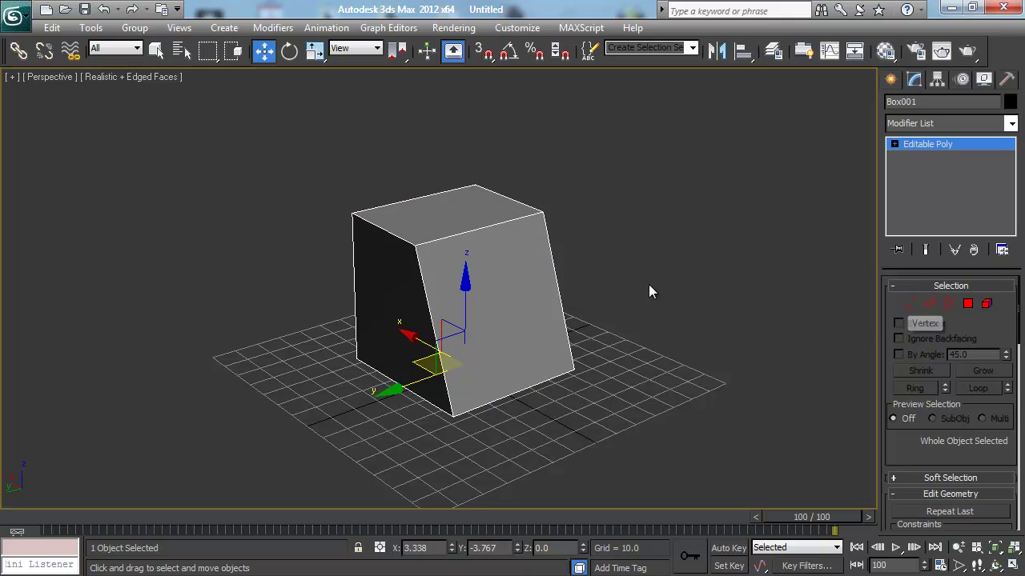
Step: At vertex level, try moving the nearest top corner vertex slightly and select all the box's vertices
{"action": "left_click", "coordinate": [912, 304]}
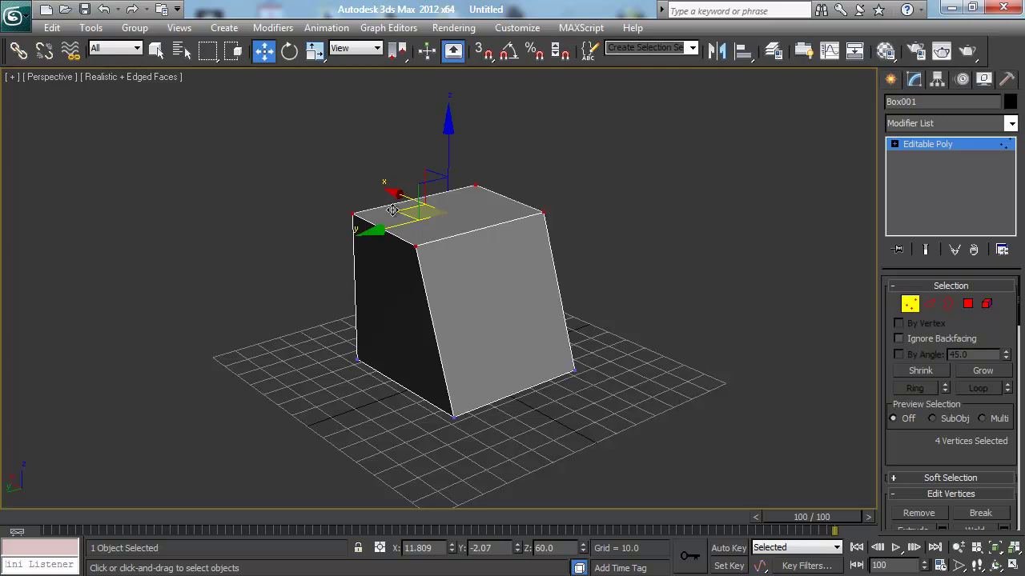
{"action": "left_click", "coordinate": [480, 320]}
{"action": "left_click", "coordinate": [415, 245]}
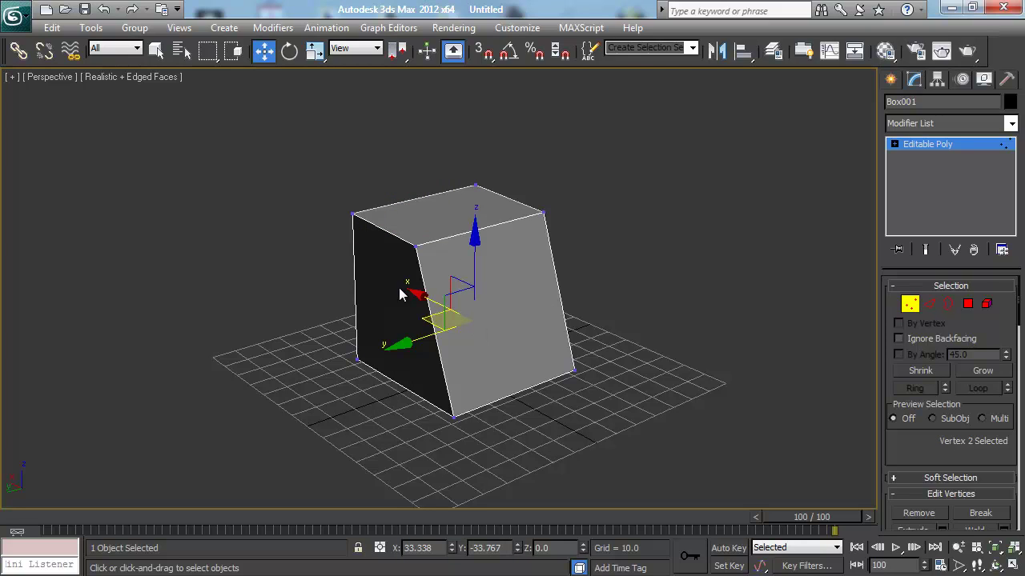
{"action": "left_click", "coordinate": [414, 246]}
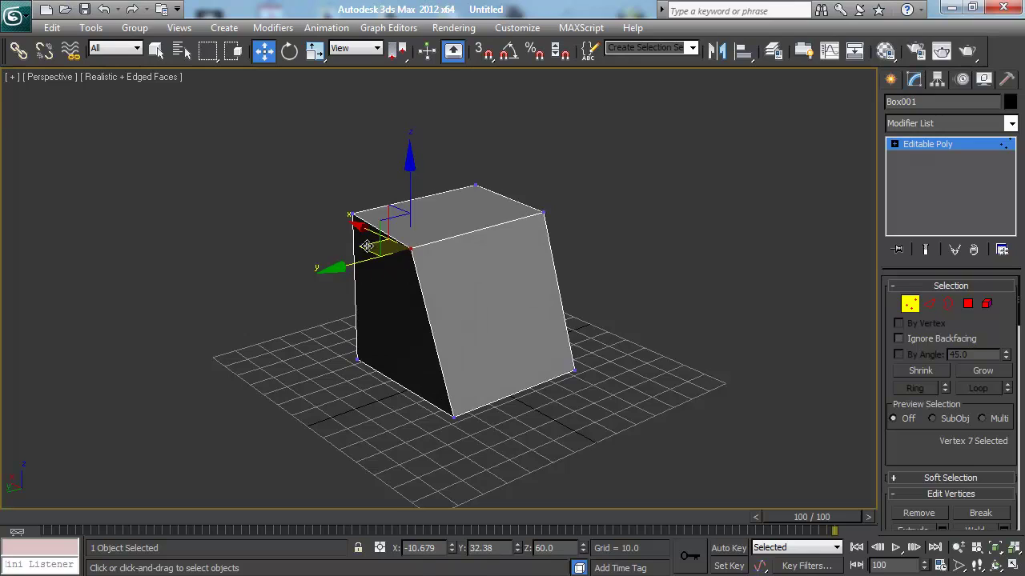
{"action": "key", "text": "ctrl+a"}
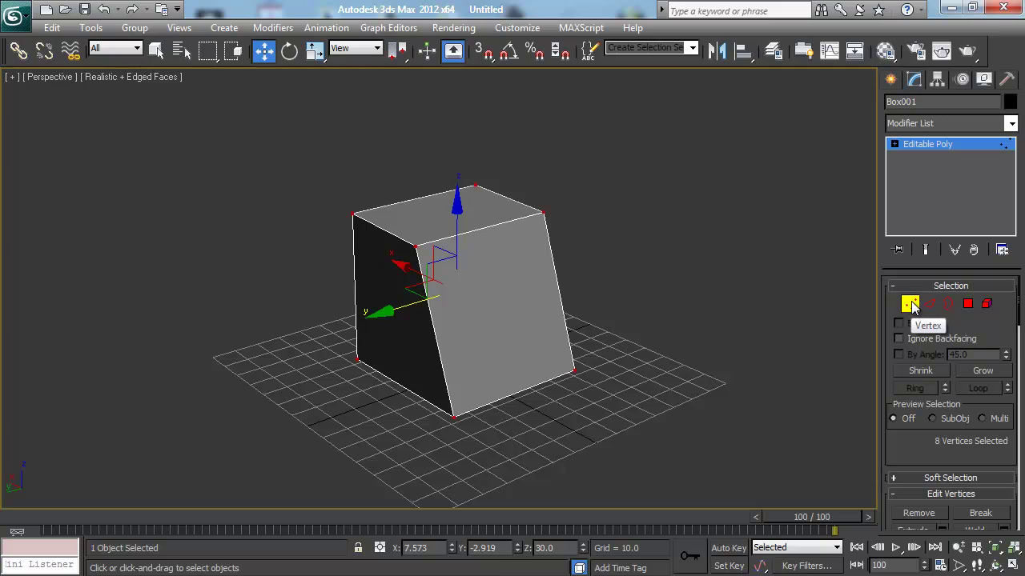
Step: Try moving the whole box at object level, and try the same move with all vertices selected at vertex level
{"action": "left_click", "coordinate": [910, 304]}
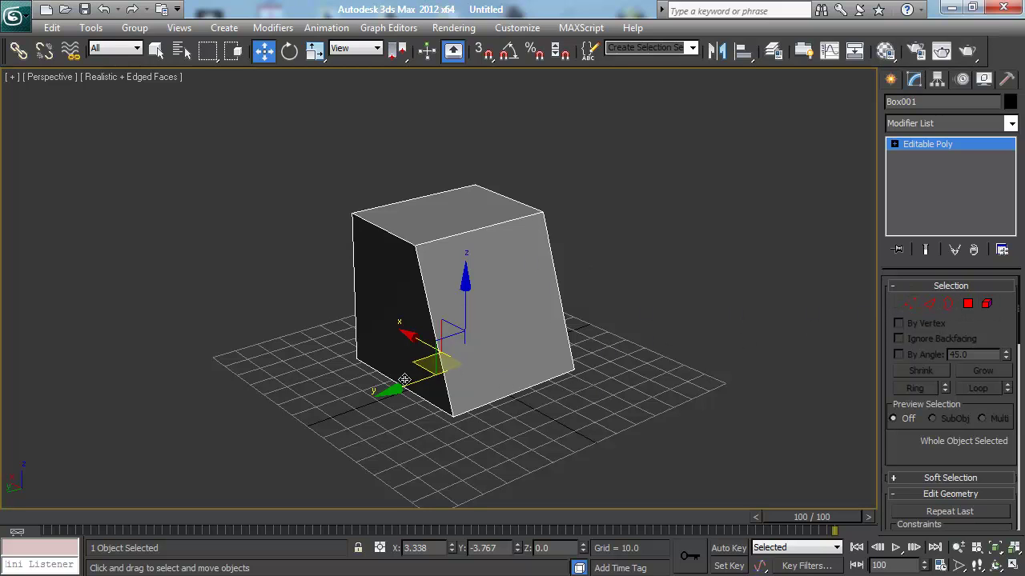
{"action": "left_click_drag", "start_coordinate": [405, 379], "coordinate": [414, 346]}
{"action": "left_click", "coordinate": [910, 304]}
{"action": "key", "text": "ctrl+a"}
{"action": "mouse_move", "coordinate": [419, 290]}
{"action": "left_mouse_down"}
{"action": "mouse_move", "coordinate": [393, 286]}
{"action": "mouse_move", "coordinate": [419, 290]}
{"action": "left_mouse_up"}
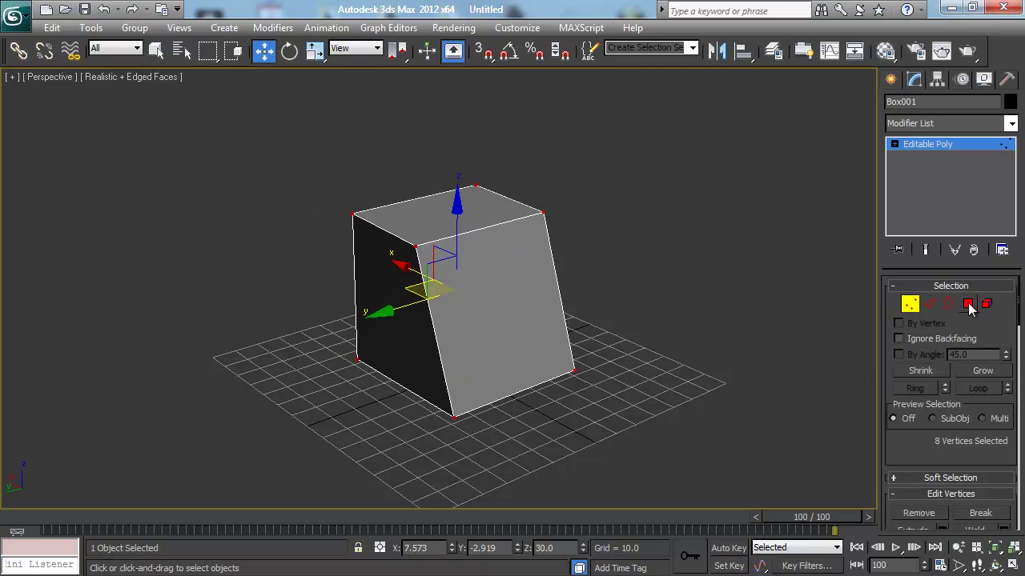
Step: Clear the vertex selection, return to object level and reselect the box
{"action": "left_click", "coordinate": [582, 283]}
{"action": "left_click", "coordinate": [909, 304]}
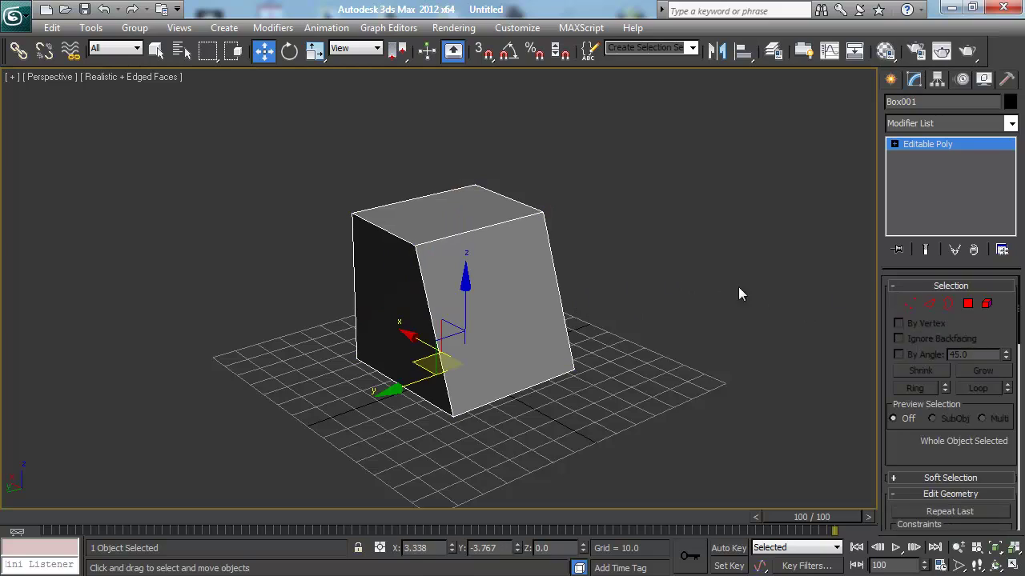
{"action": "left_click", "coordinate": [588, 270]}
{"action": "left_click", "coordinate": [487, 283]}
Step: Select a top corner vertex of the slanted face at vertex level, and that face's slanted side edges at edge level
{"action": "key", "text": "1"}
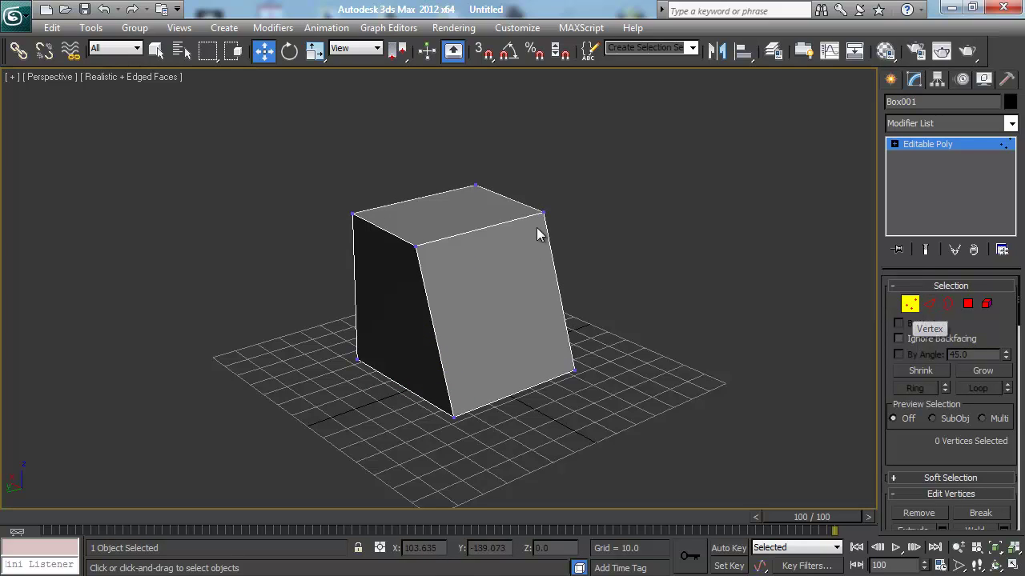
{"action": "left_click", "coordinate": [542, 214]}
{"action": "left_click", "coordinate": [931, 305]}
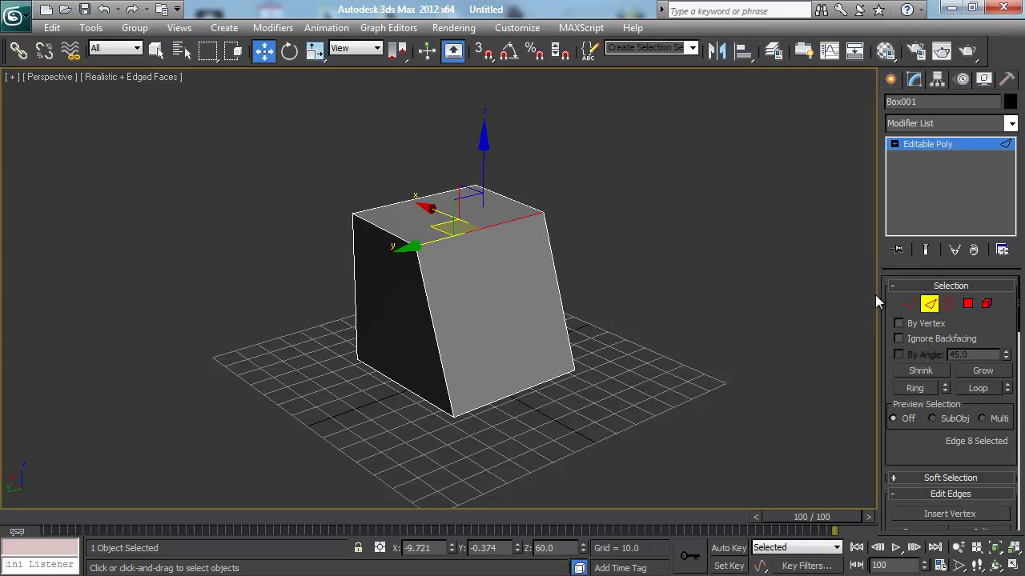
{"action": "left_click", "coordinate": [546, 240]}
{"action": "left_click", "coordinate": [425, 297]}
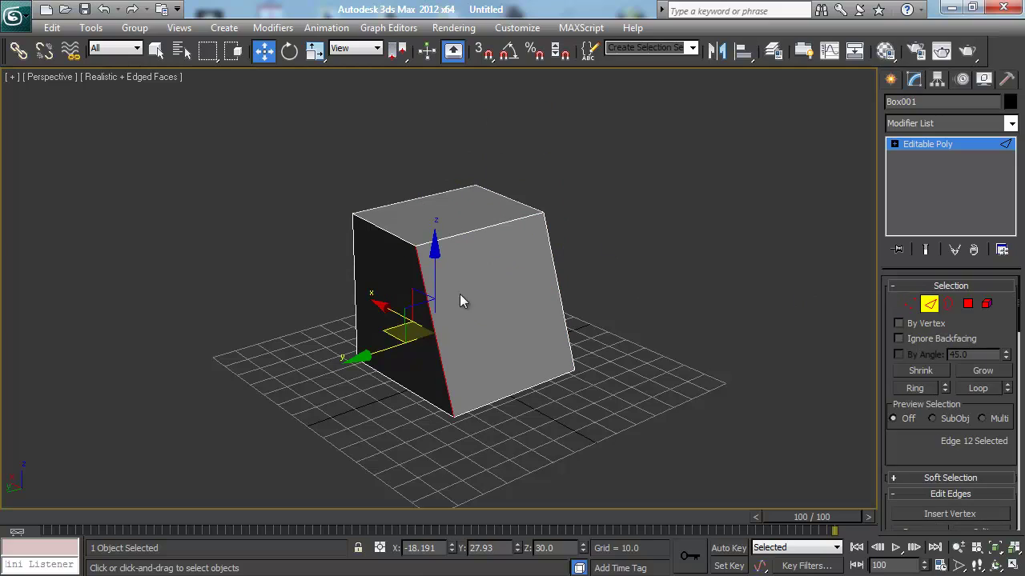
Step: Try selecting a border at border level, and select the slanted, top and dark side polygons one at a time at polygon level
{"action": "key", "text": "3"}
{"action": "left_click_drag", "start_coordinate": [517, 260], "coordinate": [509, 271]}
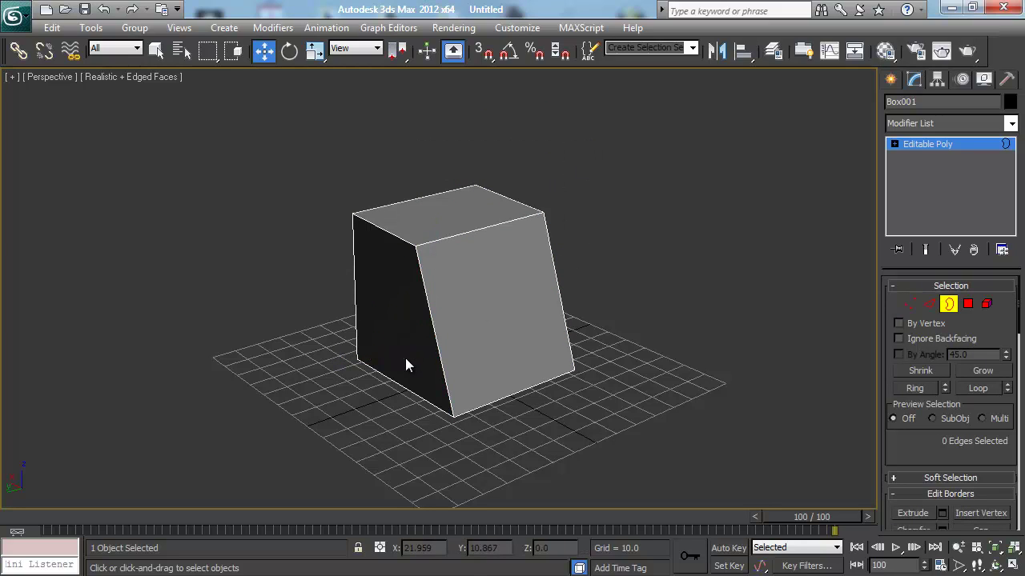
{"action": "key", "text": "4"}
{"action": "left_click", "coordinate": [503, 280]}
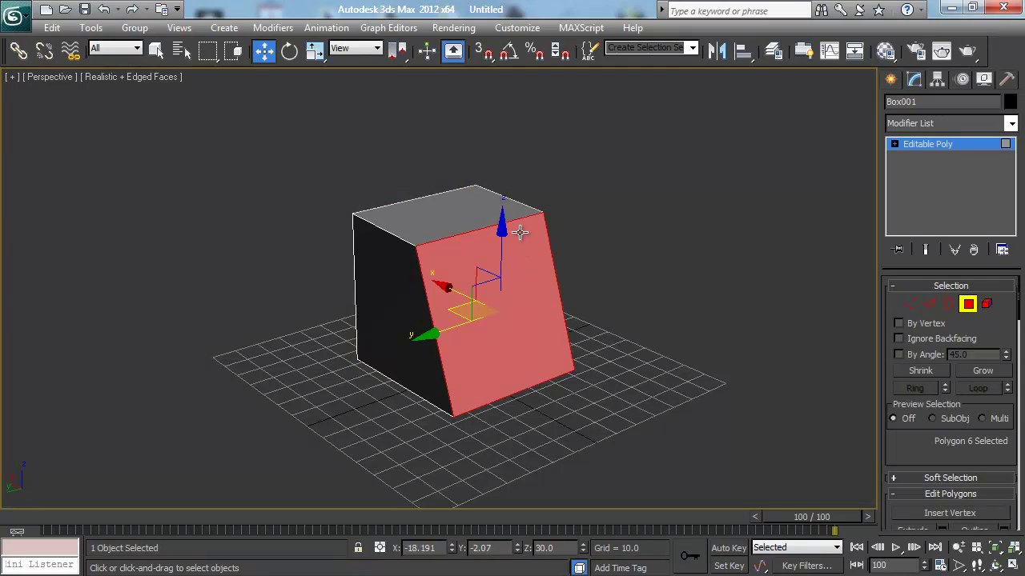
{"action": "left_click", "coordinate": [453, 228]}
{"action": "left_click", "coordinate": [389, 285]}
{"action": "left_click", "coordinate": [522, 327]}
{"action": "left_click", "coordinate": [535, 214]}
Step: Select the whole box at element level, and the slanted face's two top corner vertices one at a time at vertex level
{"action": "key", "text": "5"}
{"action": "left_click", "coordinate": [521, 284]}
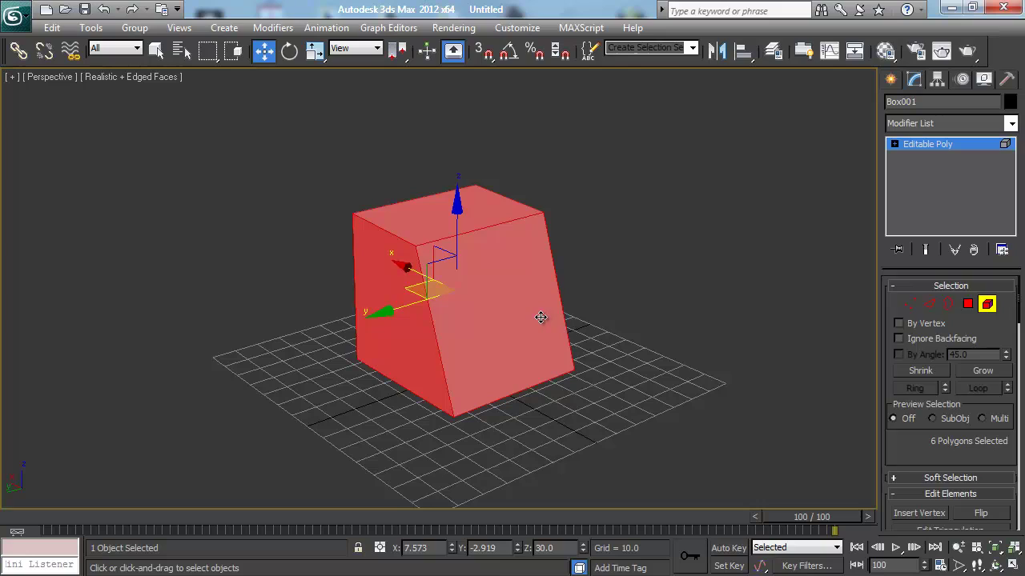
{"action": "key", "text": "1"}
{"action": "left_click", "coordinate": [543, 214]}
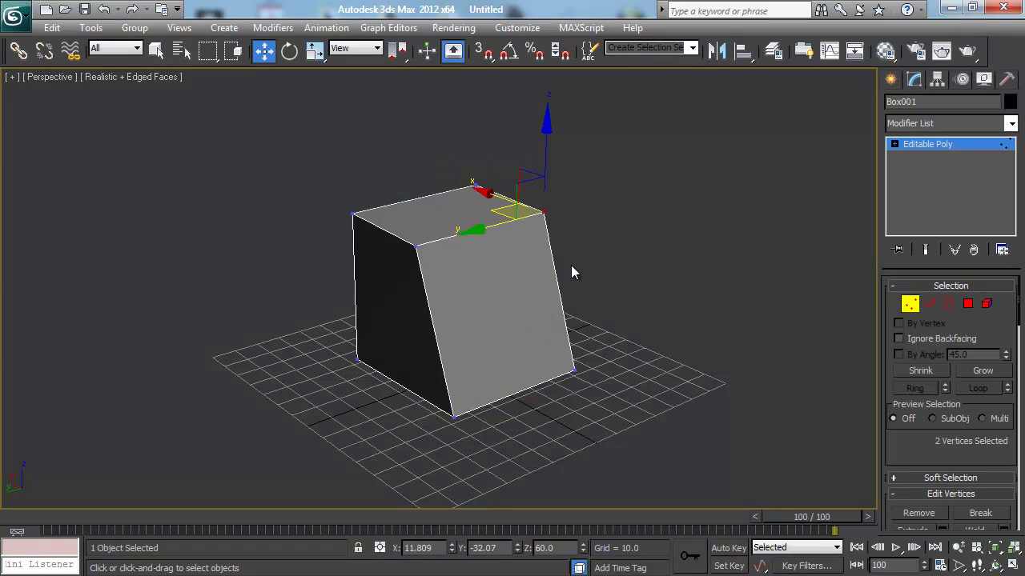
{"action": "left_click", "coordinate": [417, 245]}
Step: Select the slanted face's top edge at edge level, and try moving the whole box back at object level
{"action": "key", "text": "2"}
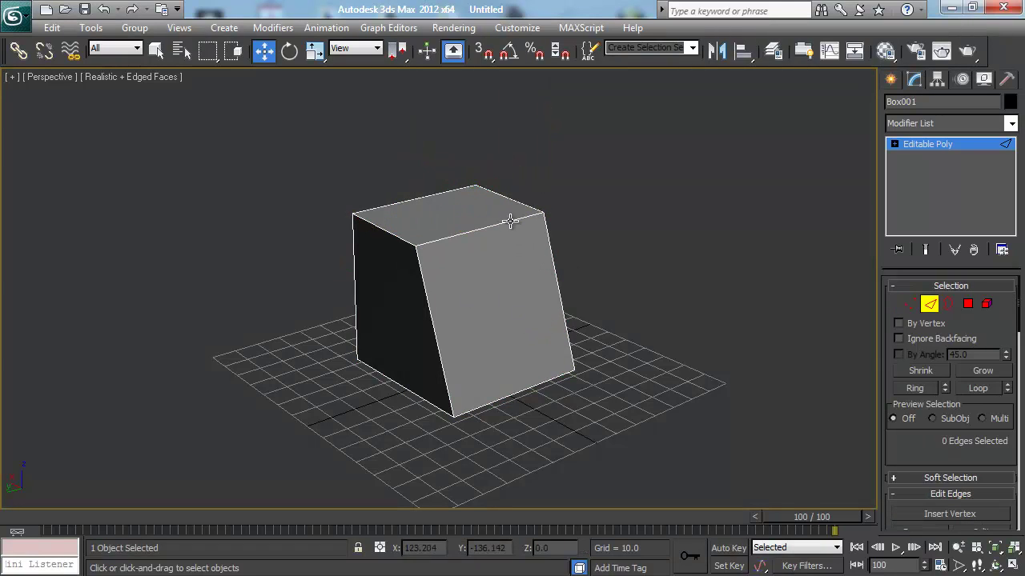
{"action": "left_click", "coordinate": [508, 221]}
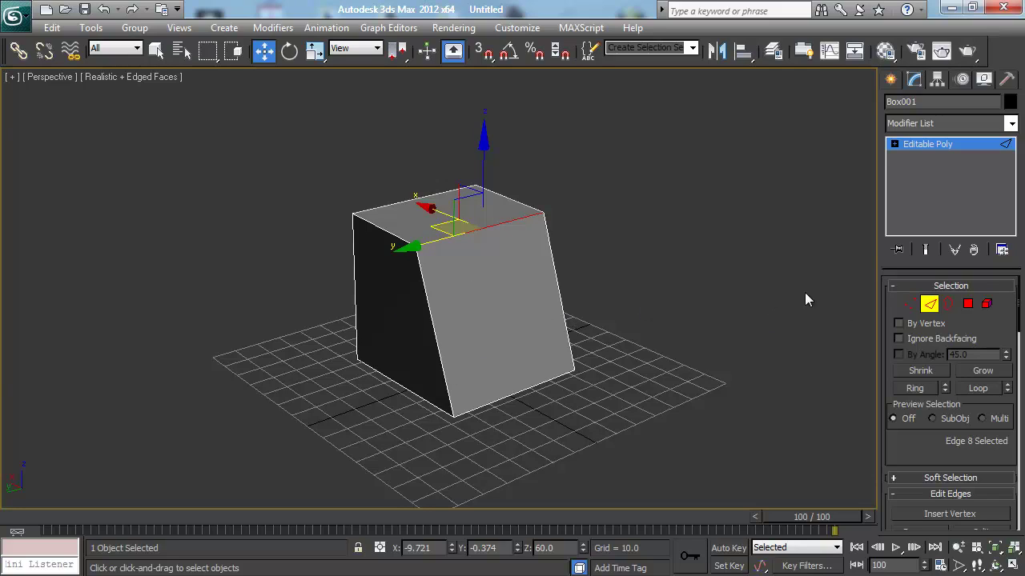
{"action": "key", "text": "2"}
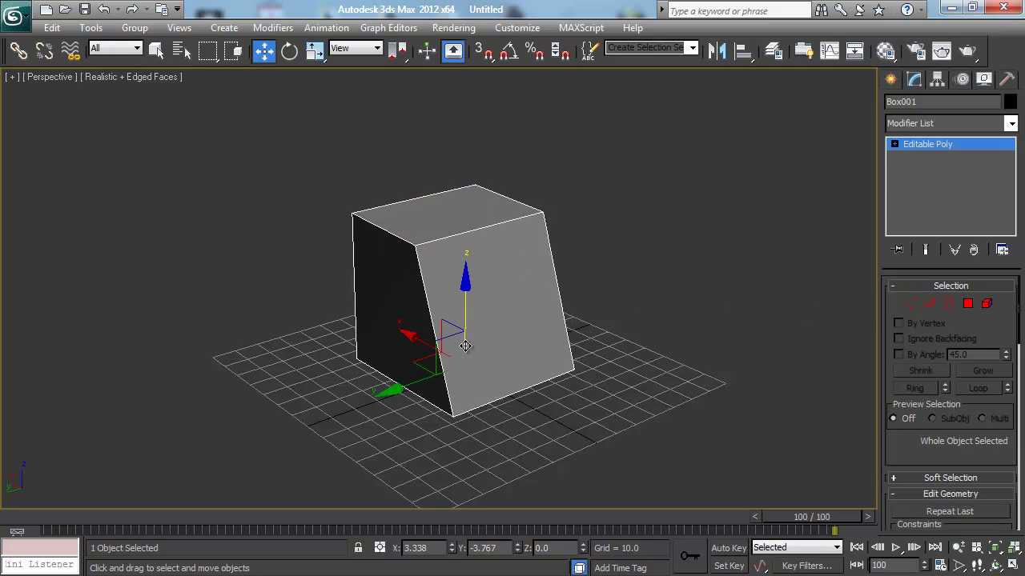
{"action": "left_click_drag", "start_coordinate": [424, 359], "coordinate": [447, 344]}
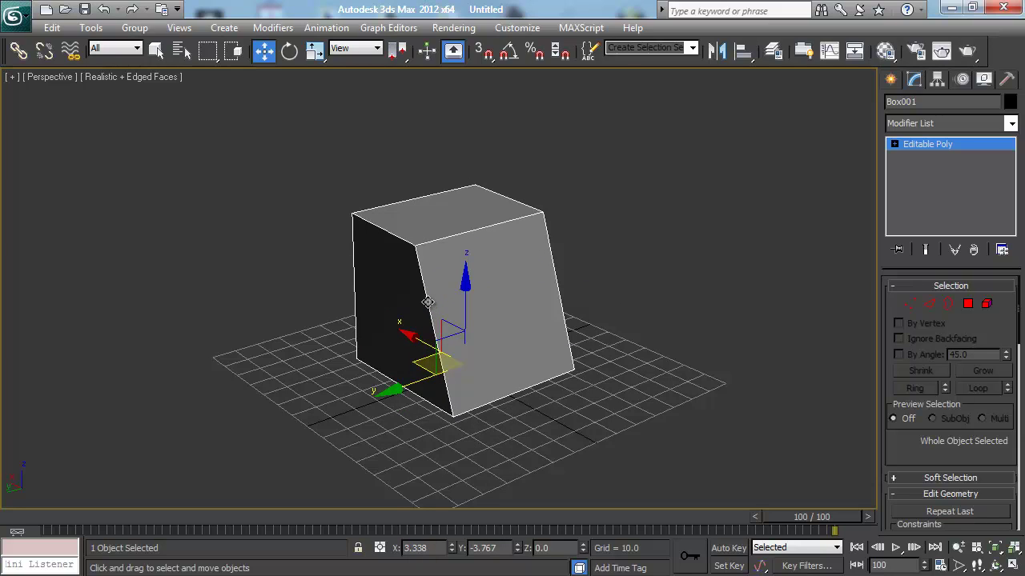
Step: Cycle through the vertex, edge, border, polygon and element levels back to object level, and deselect the box
{"action": "key", "text": "1"}
{"action": "key", "text": "2"}
{"action": "key", "text": "3"}
{"action": "key", "text": "4"}
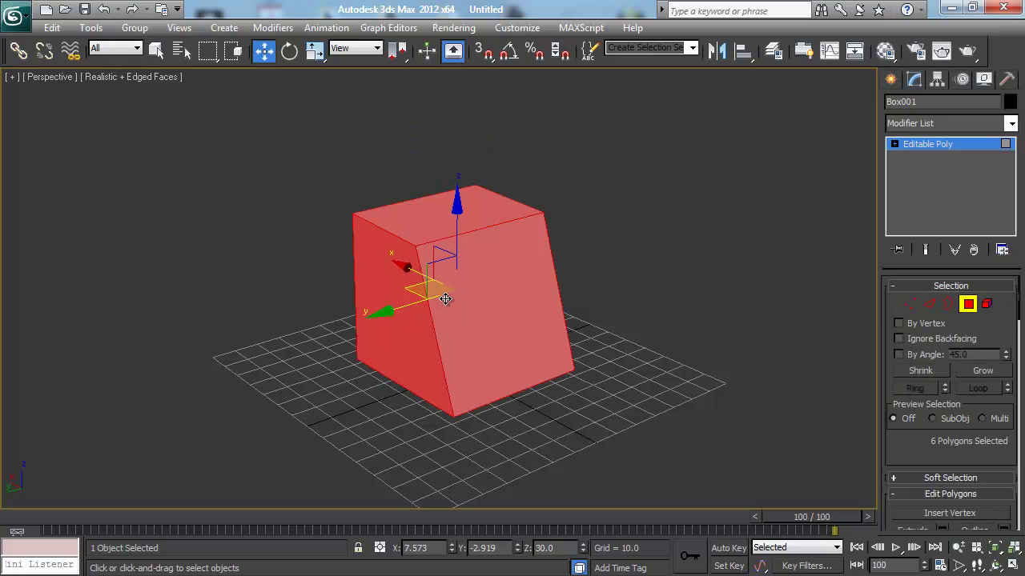
{"action": "key", "text": "5"}
{"action": "key", "text": "5"}
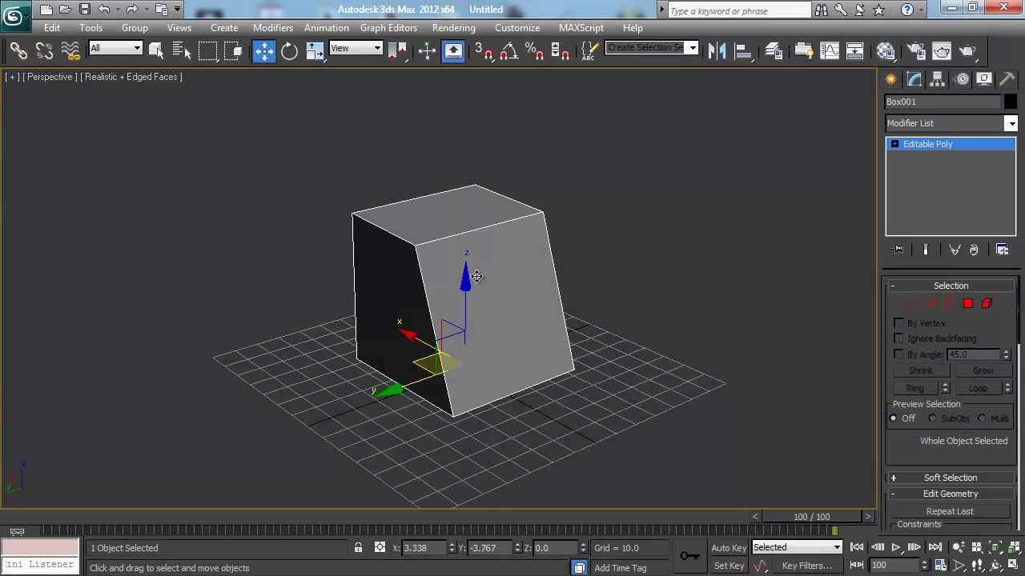
{"action": "middle_click_drag", "start_coordinate": [499, 257], "coordinate": [380, 215], "text": "alt"}
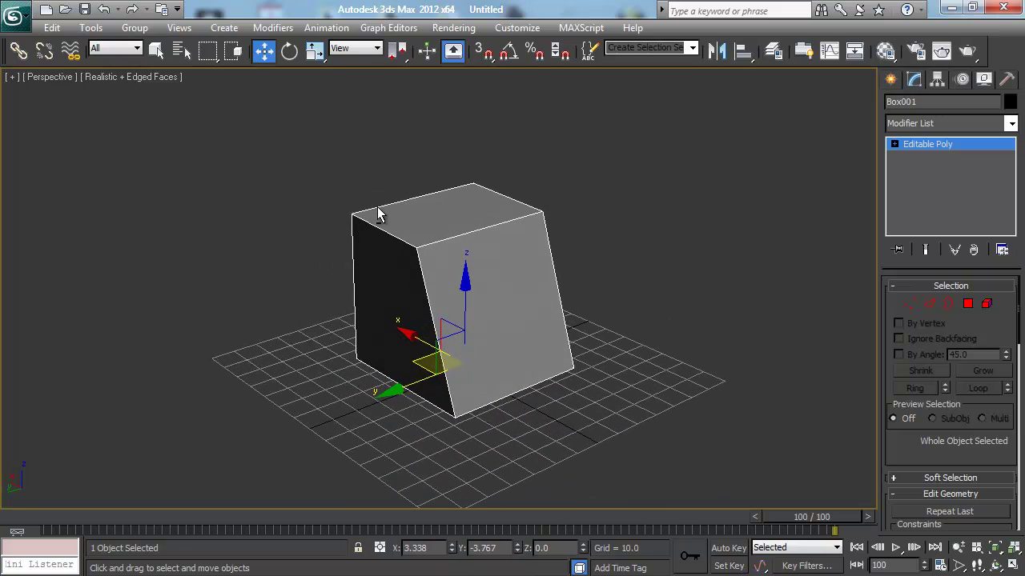
{"action": "left_click", "coordinate": [579, 211]}
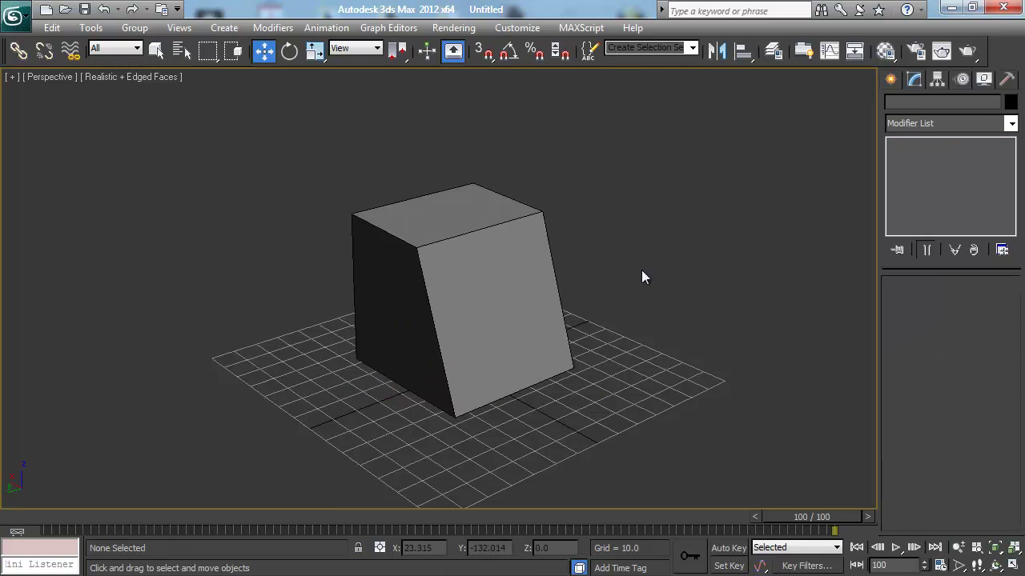